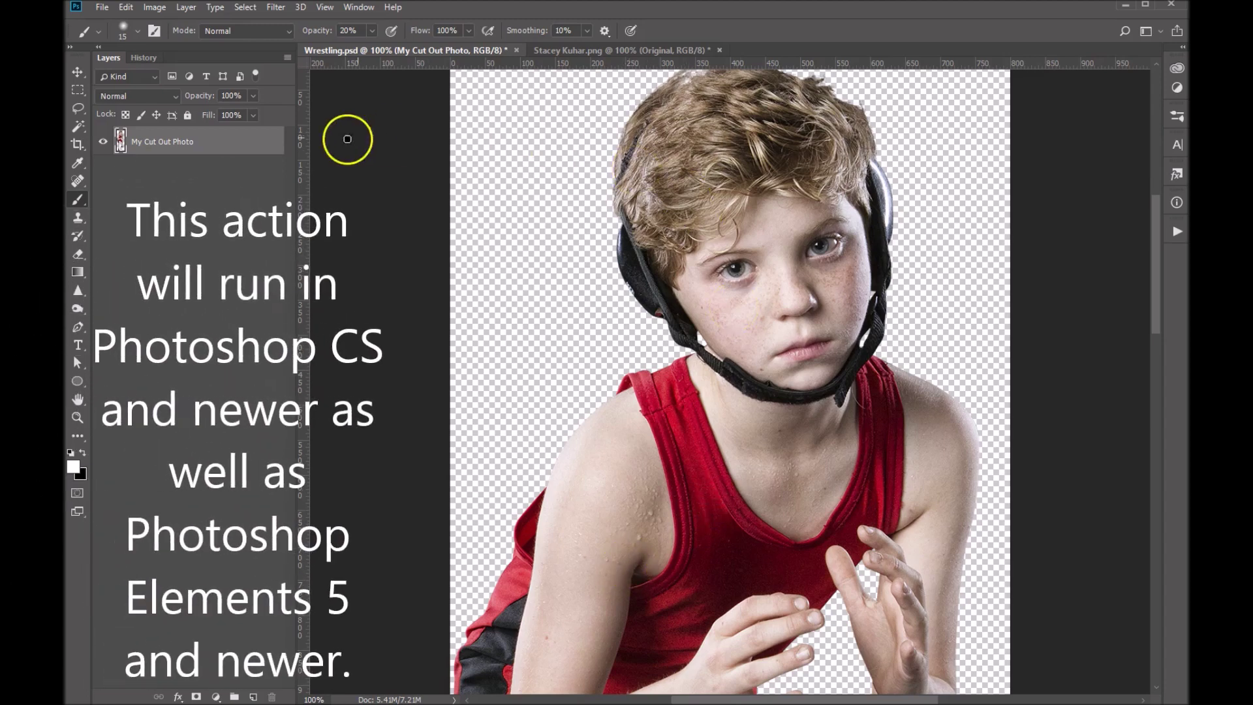
Load the ASHE Photo FX action file from the Photo FX folder into the Actions list.
click(357, 8)
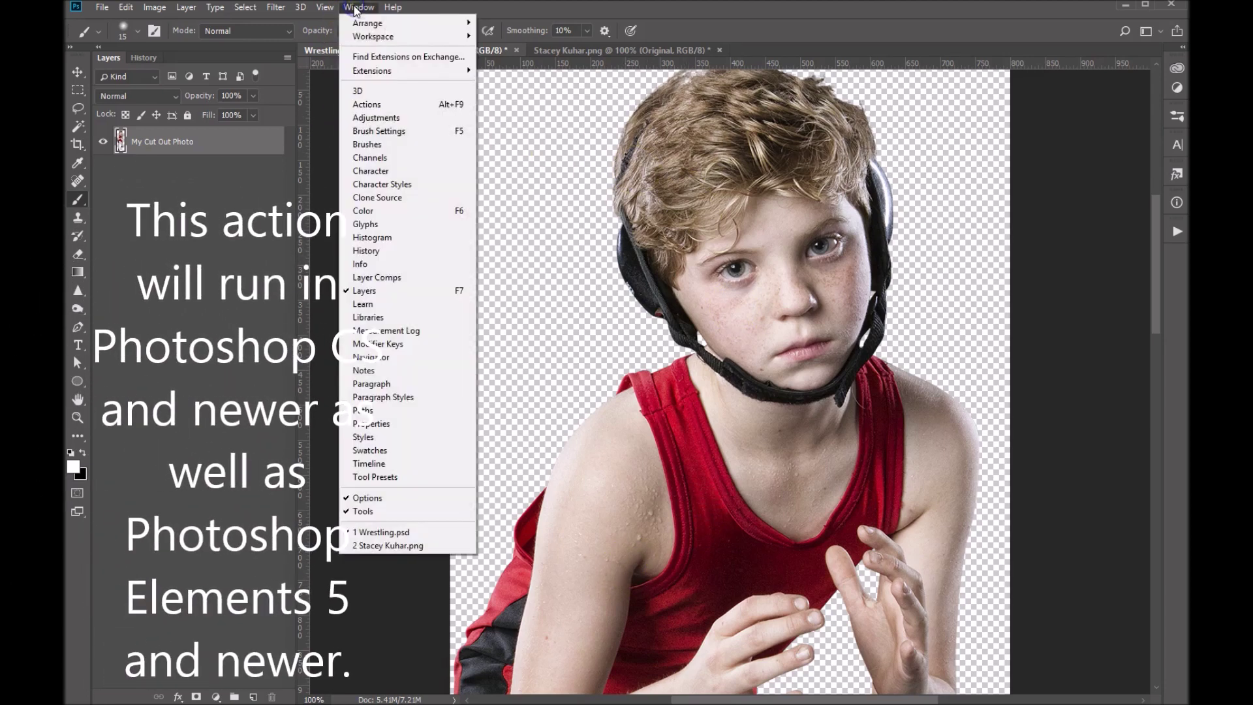
click(379, 104)
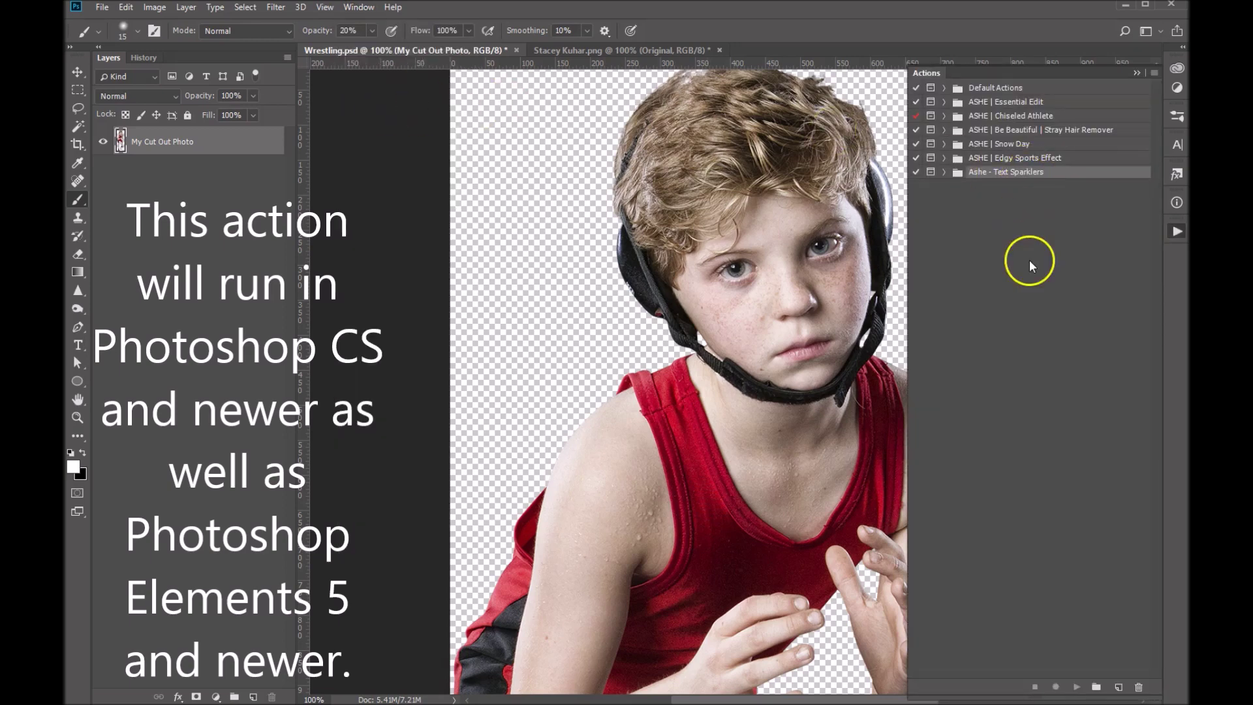
click(1156, 70)
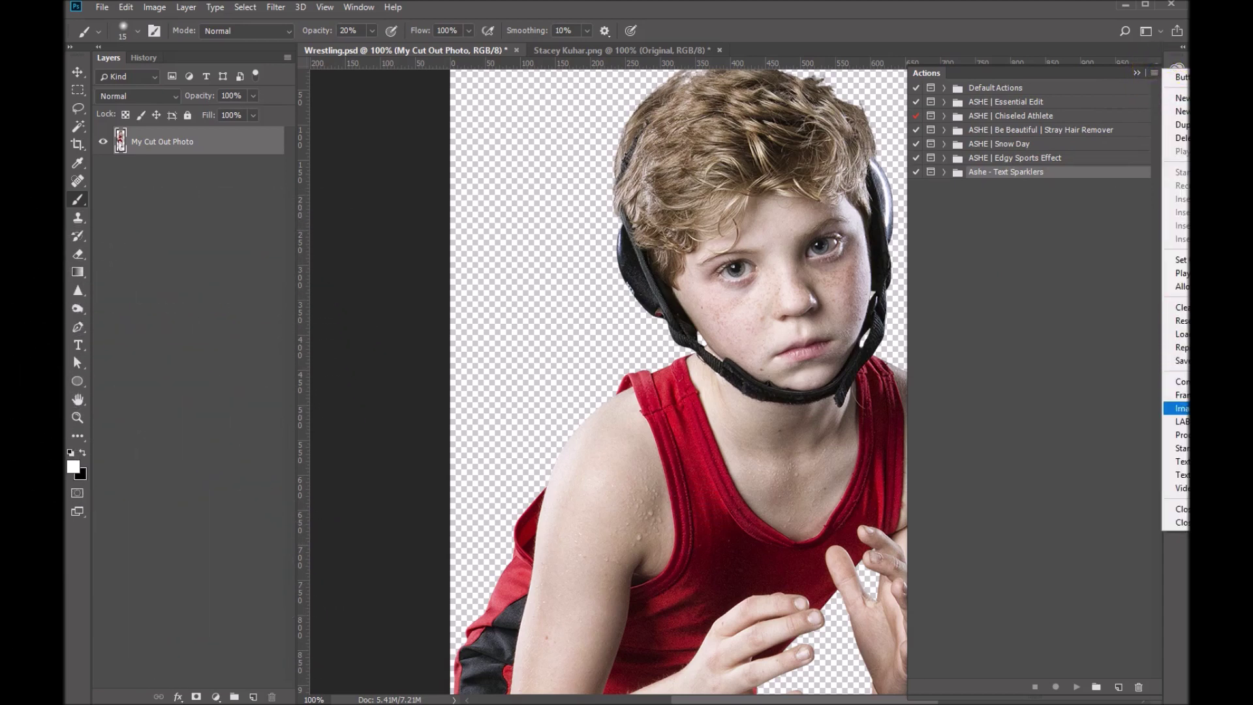
click(1178, 334)
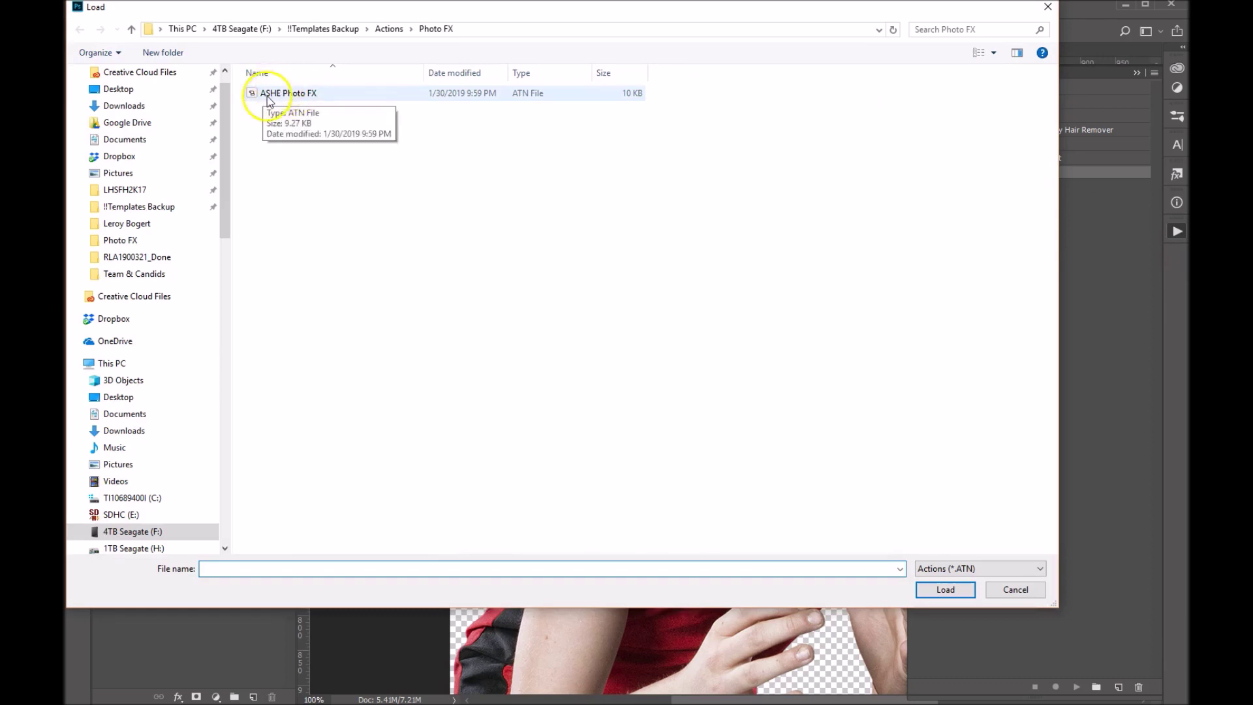
double_click(269, 96)
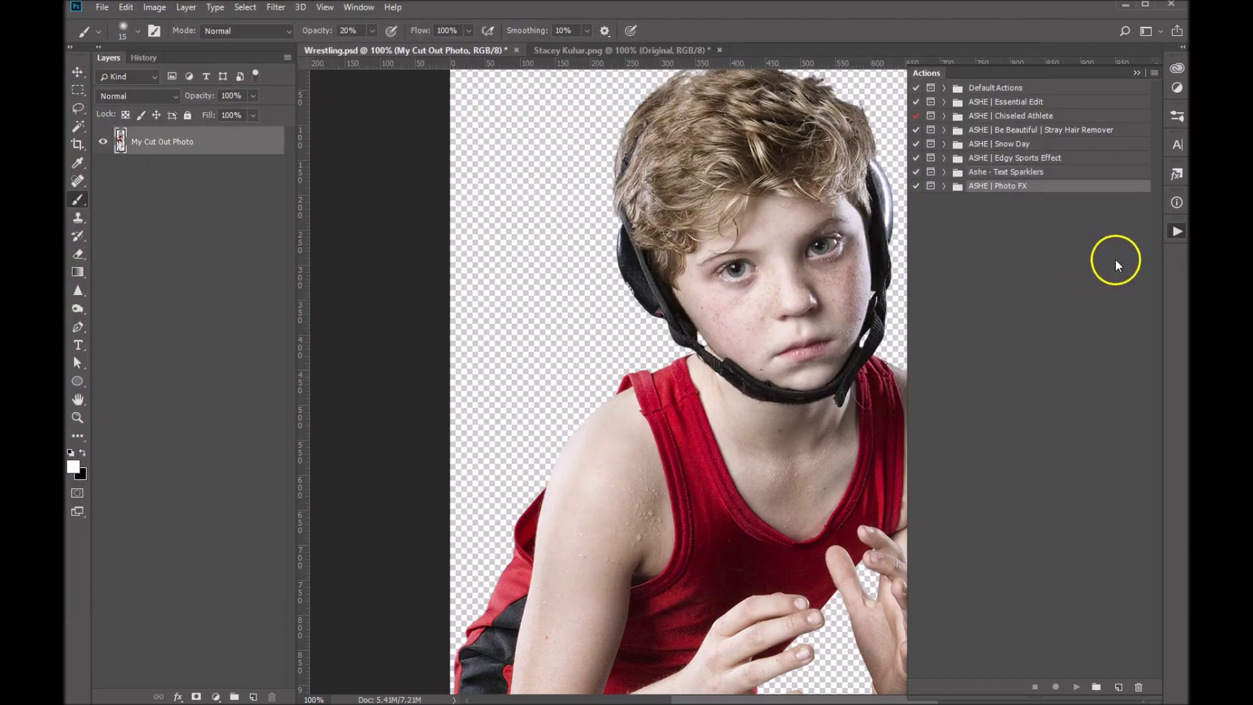
Run the Photo FX action on the open wrestling photo, continuing through its messages, and collapse the actions list.
click(1057, 189)
click(944, 187)
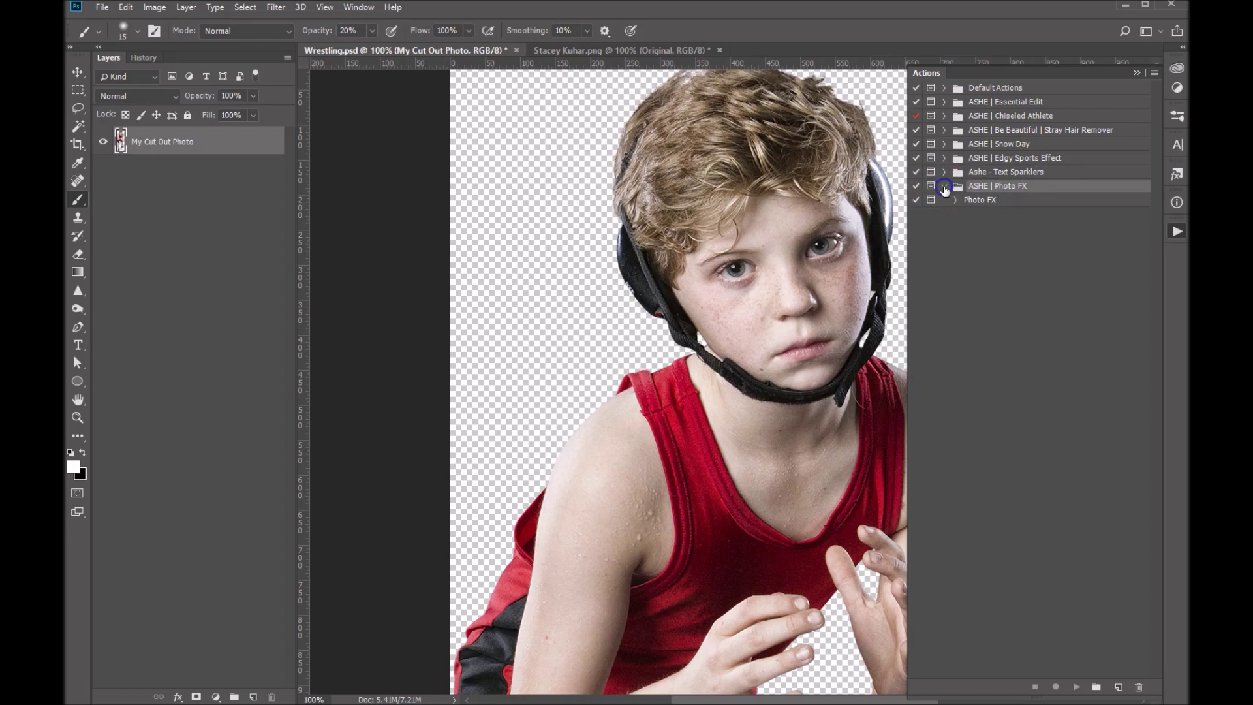
click(977, 201)
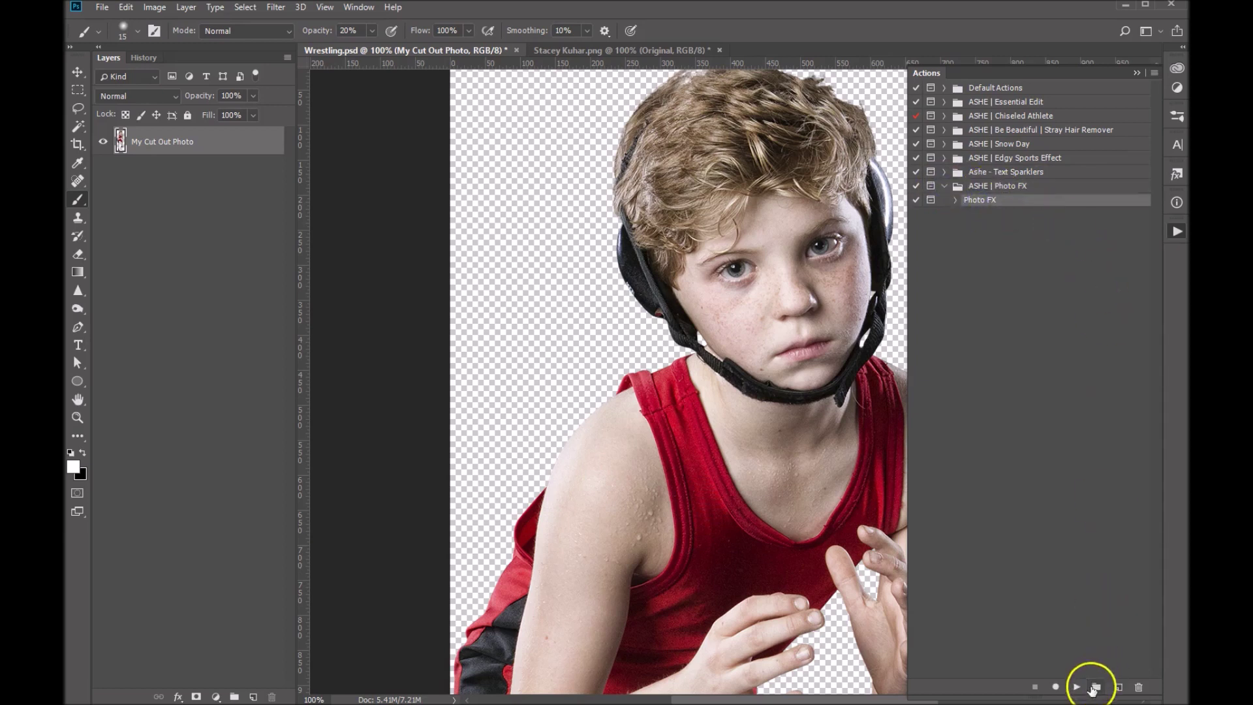
click(1076, 686)
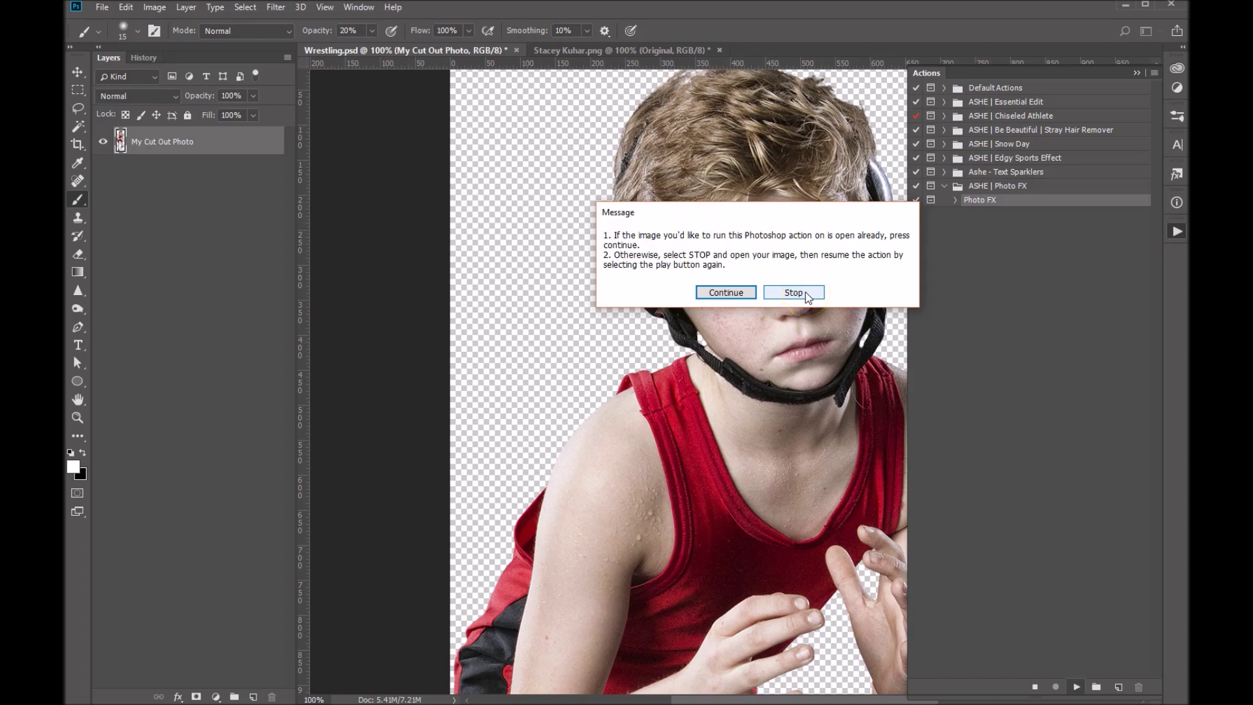
click(723, 292)
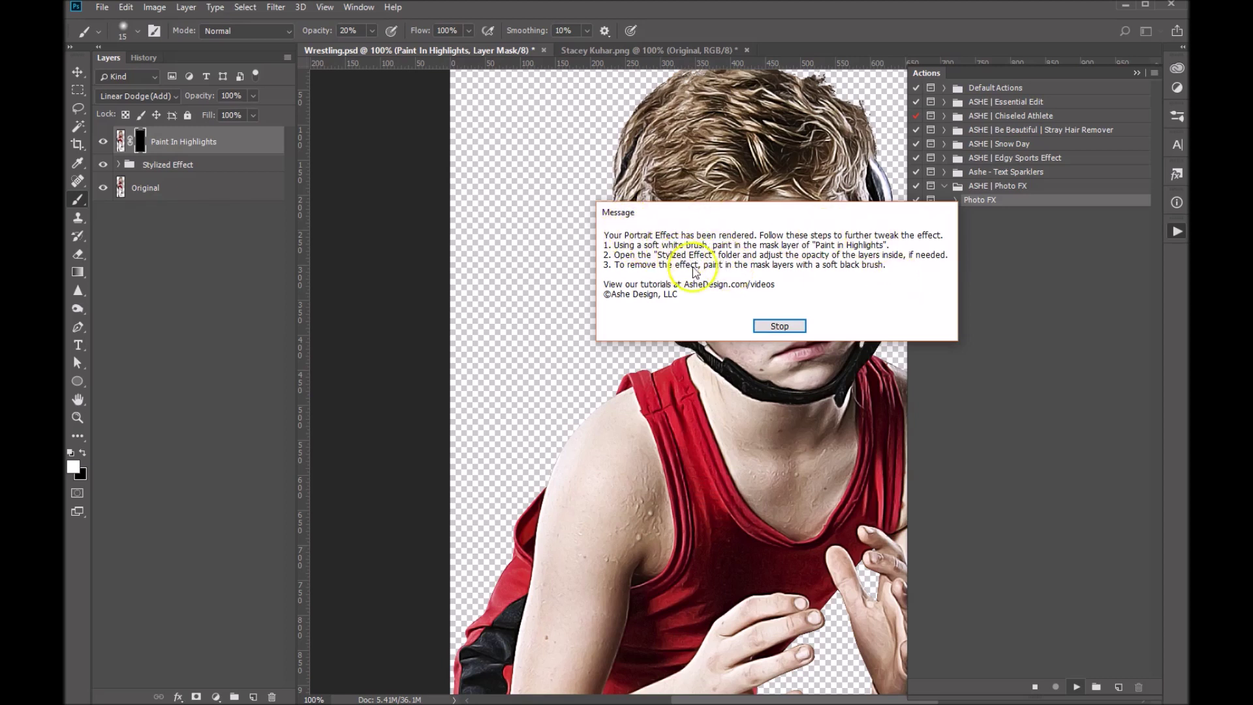
click(772, 326)
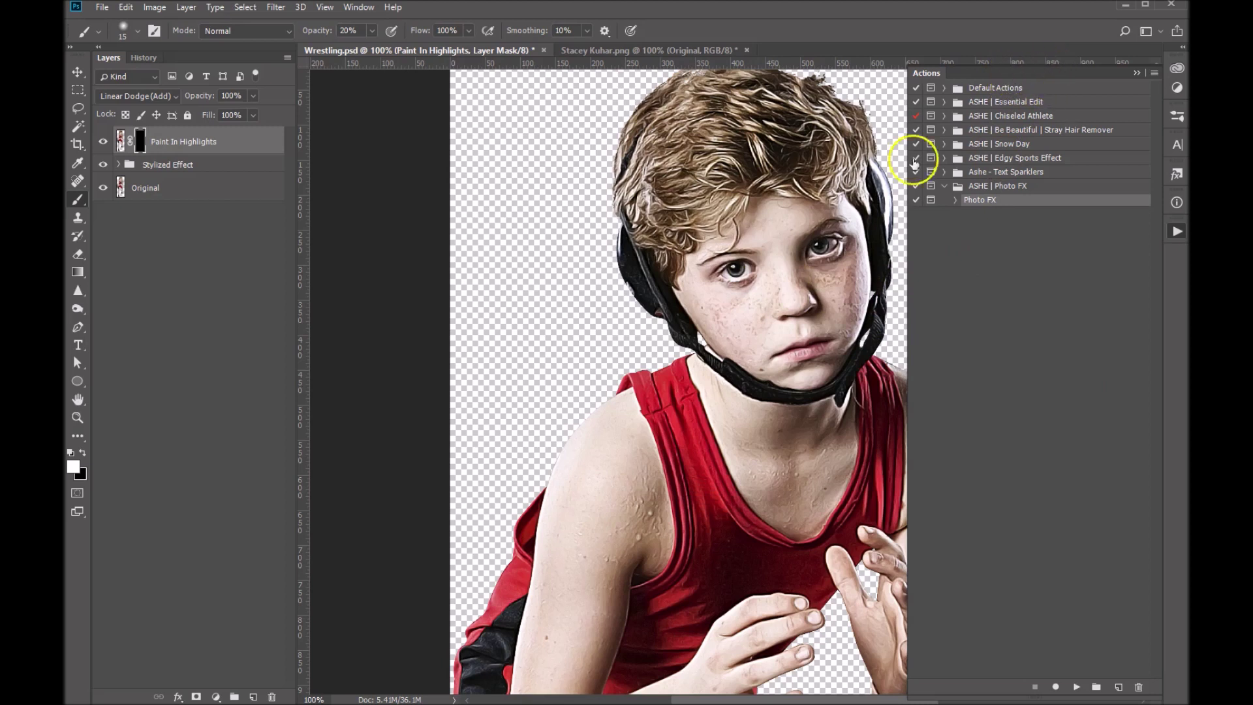
click(1136, 73)
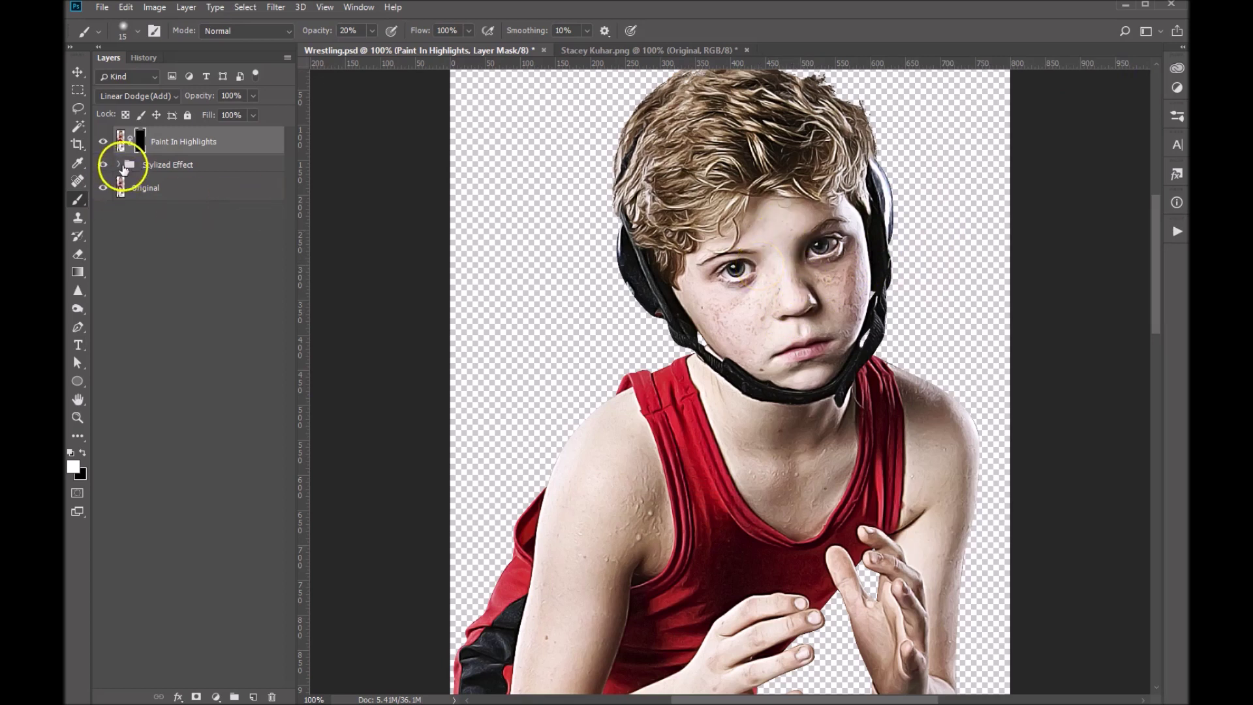
Toggle the Stylized Effect layer inside its group to preview it, and set that layer's opacity to 50%.
click(118, 165)
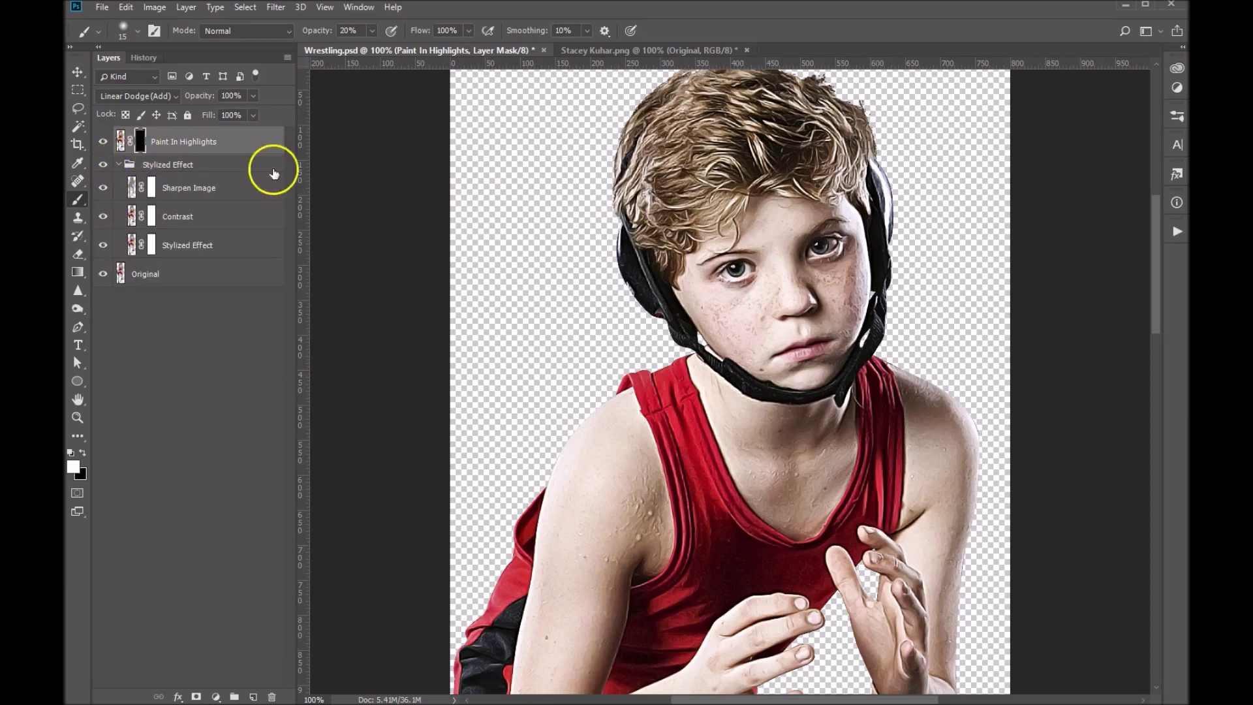
click(203, 246)
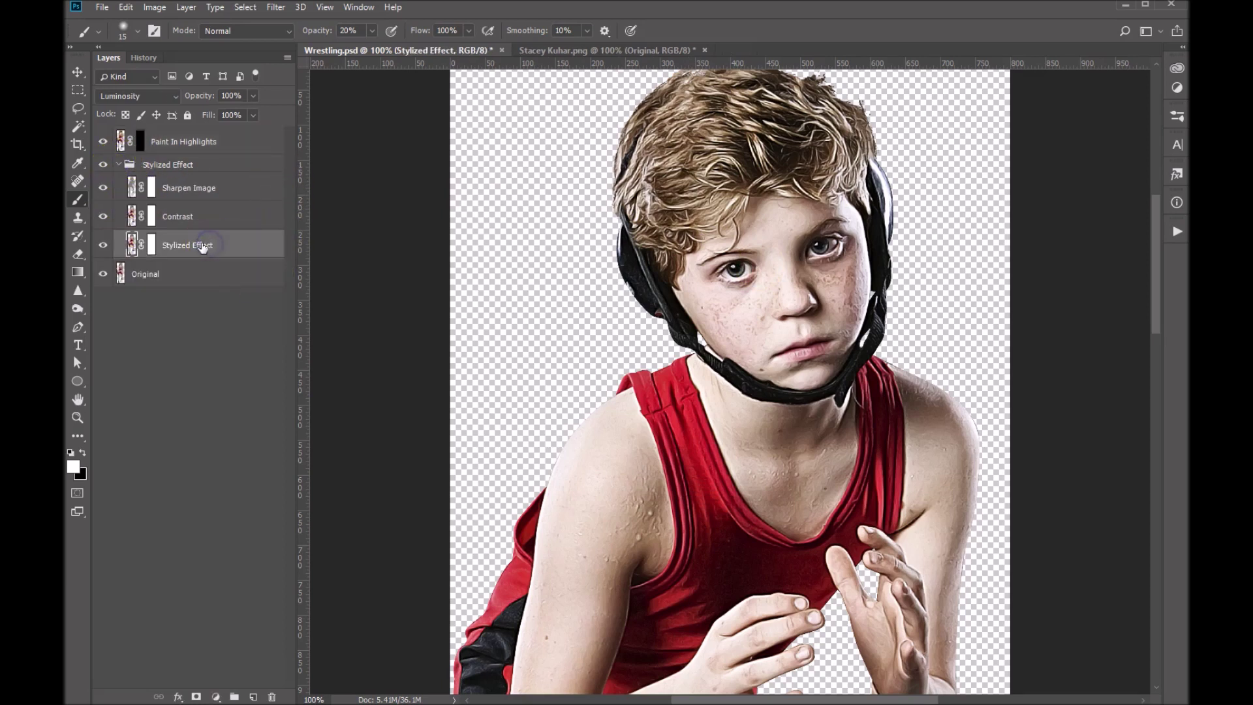
click(103, 246)
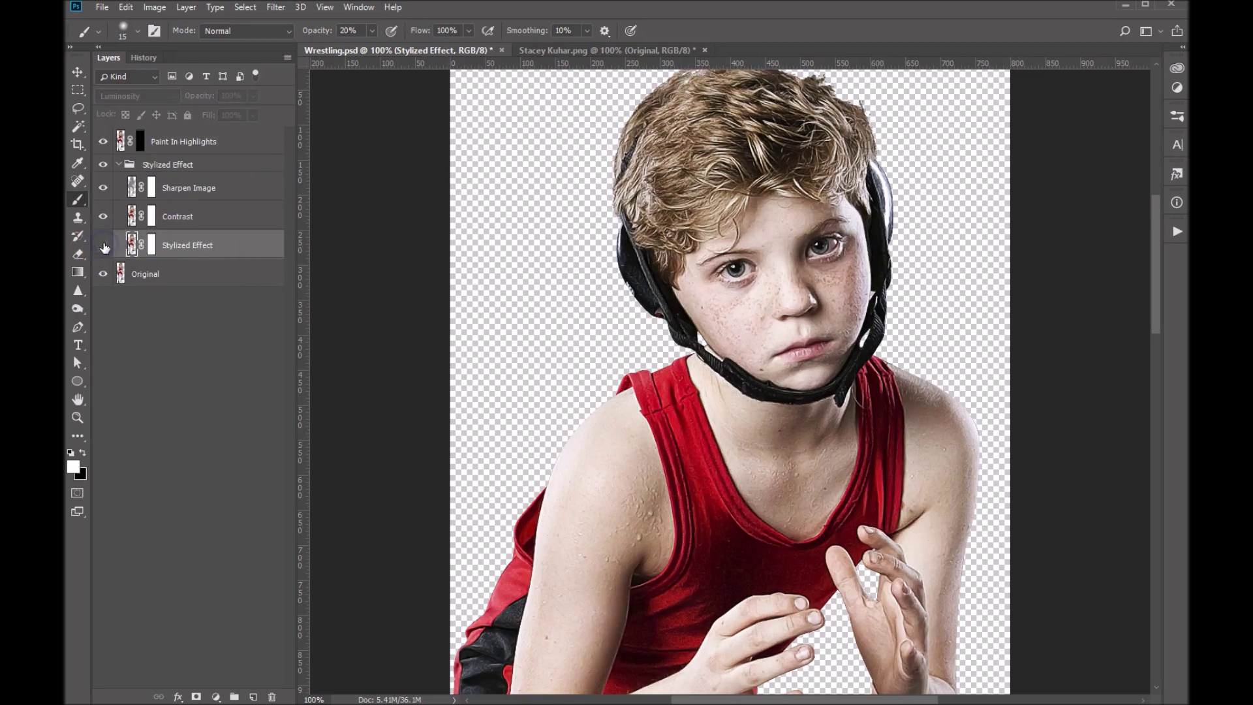
click(104, 246)
click(180, 246)
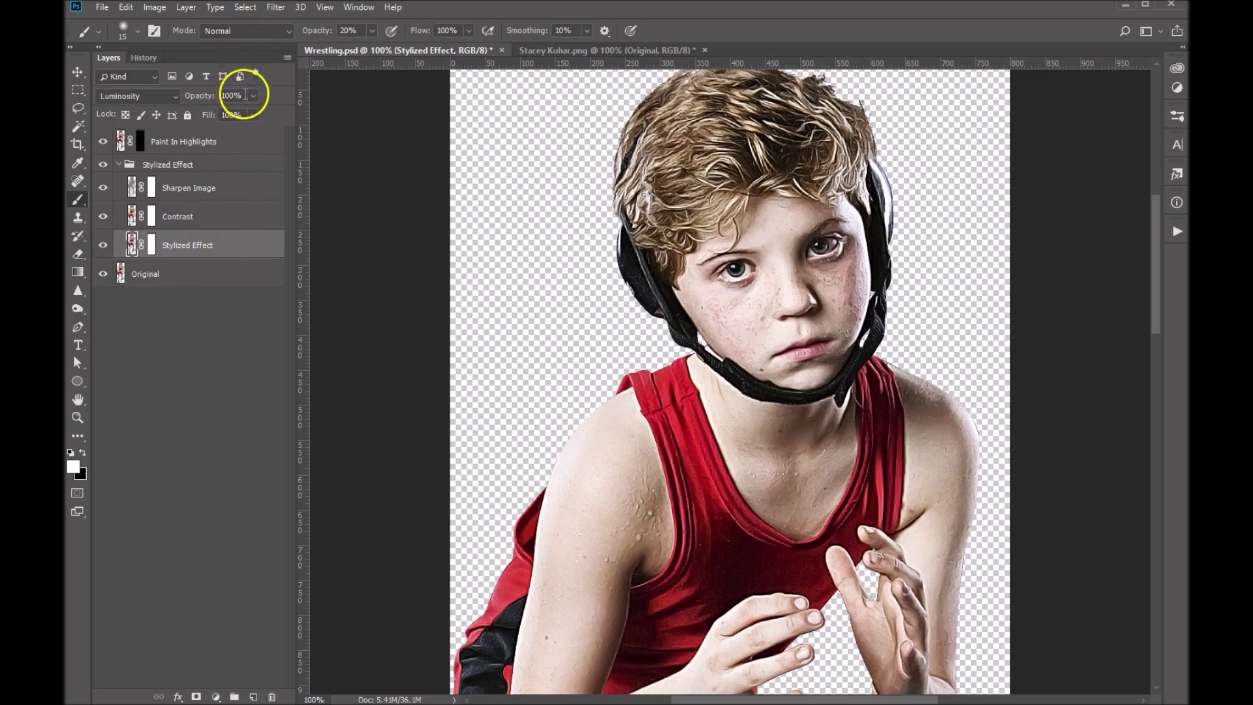
click(195, 96)
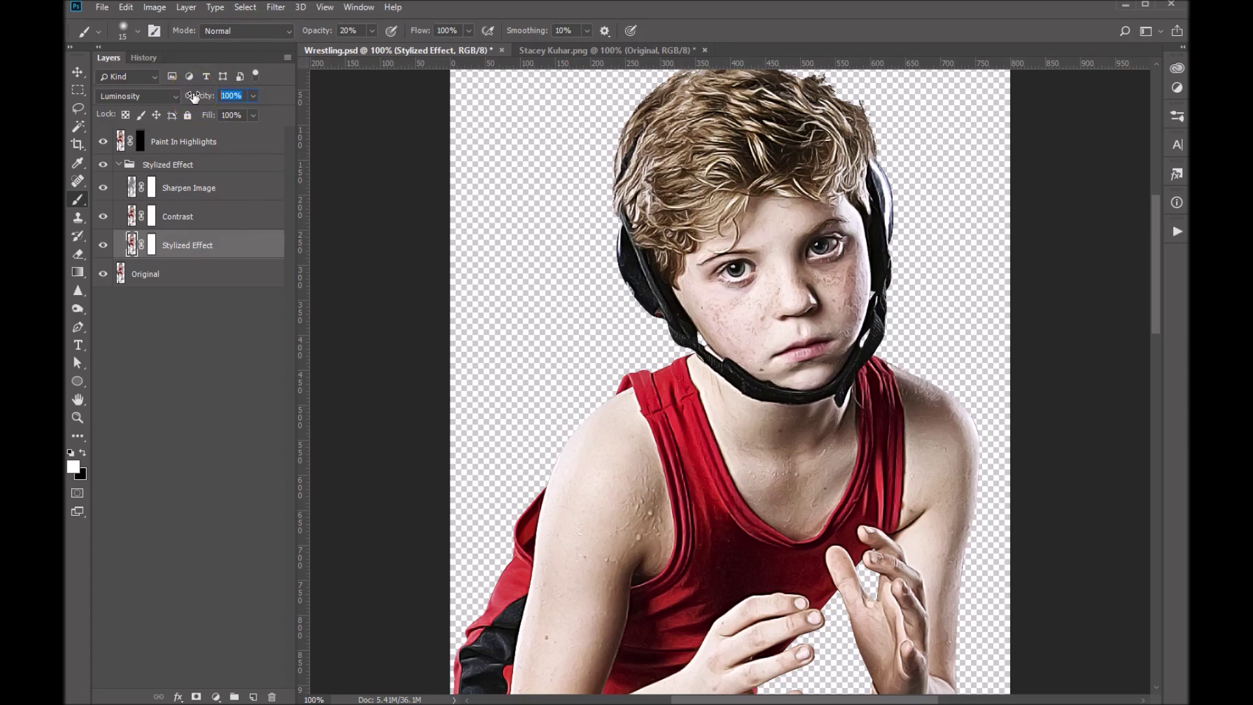
text(50)
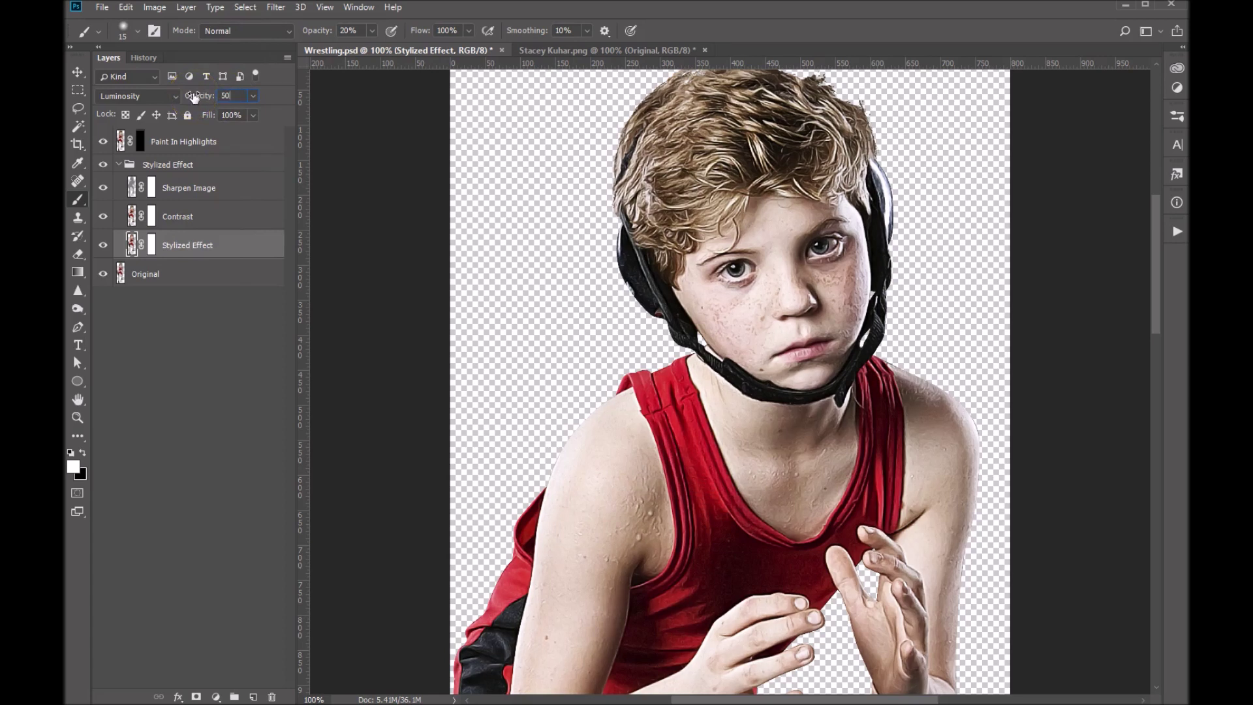
Compare the image with and without the Contrast layer, and select that layer's opacity value.
click(103, 216)
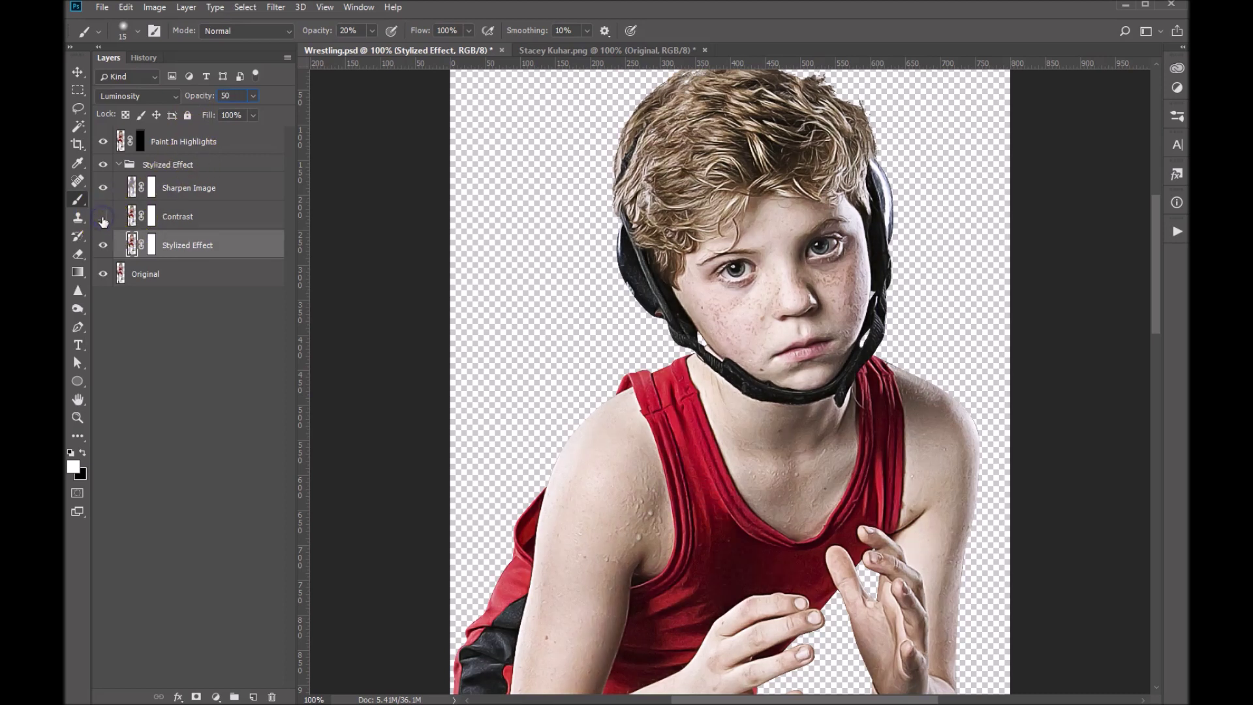
click(104, 217)
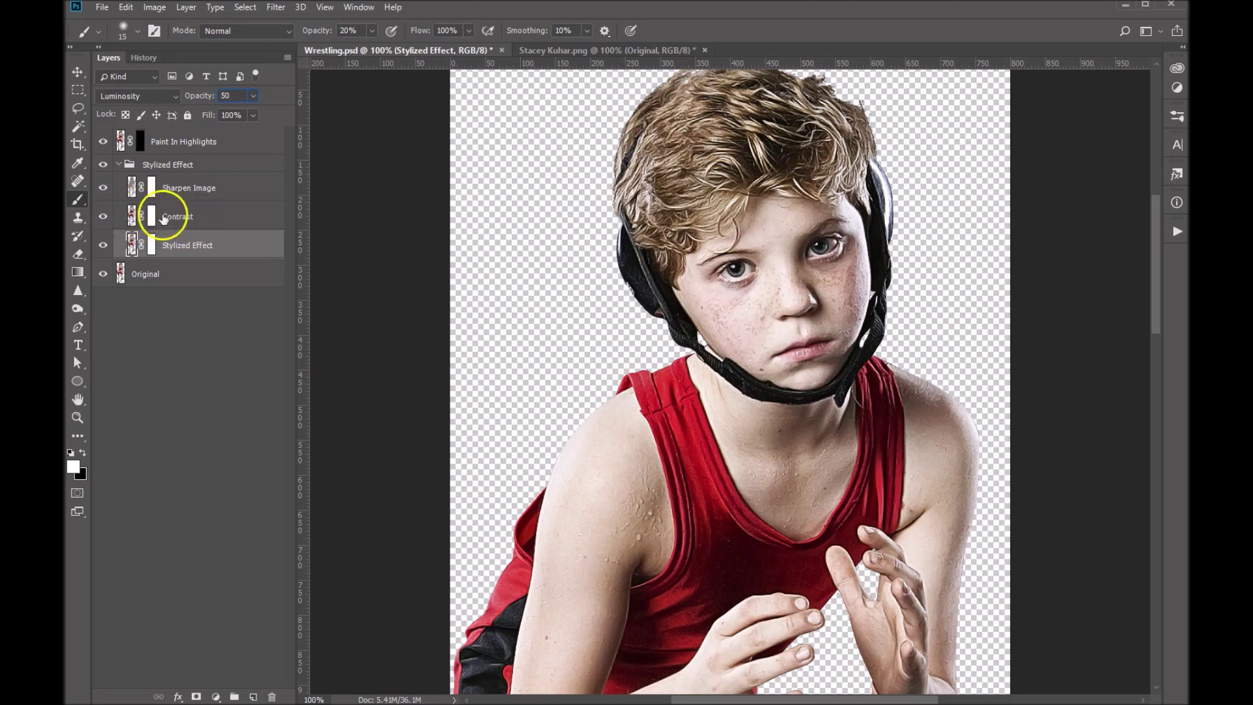
click(183, 218)
click(234, 95)
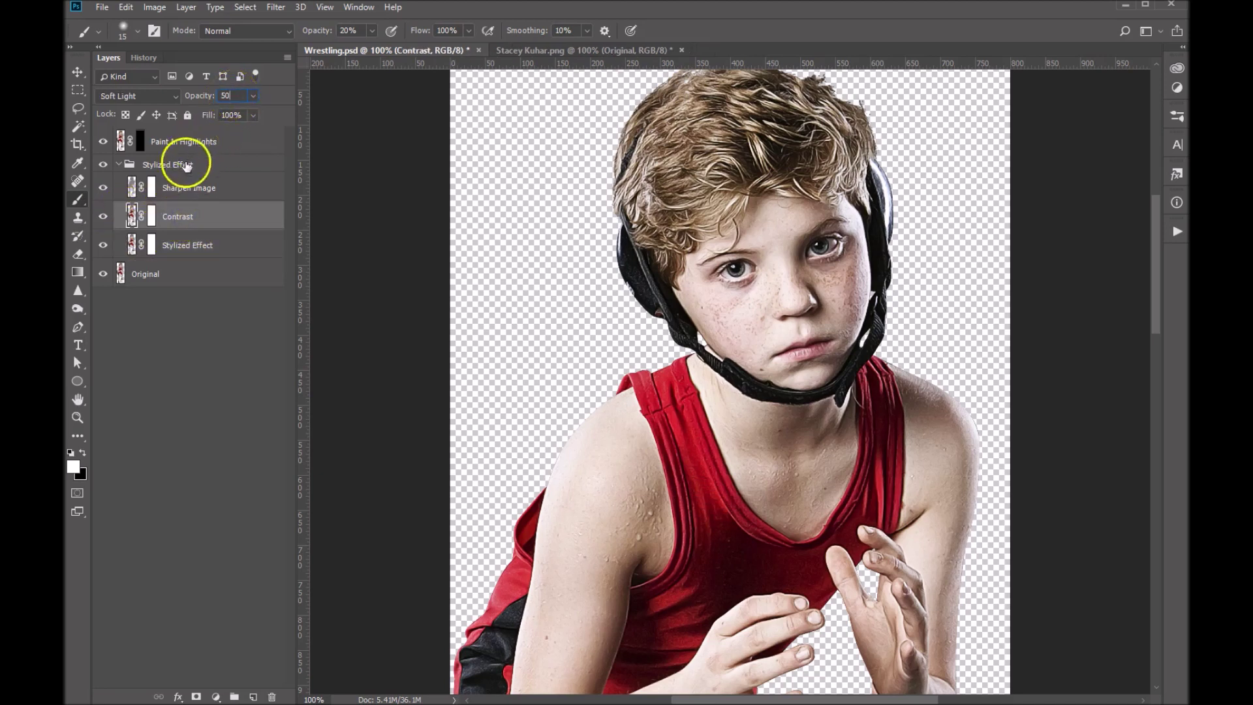
Toggle the Sharpen Image layer to preview its sharpening, and set its opacity to 25%.
click(171, 188)
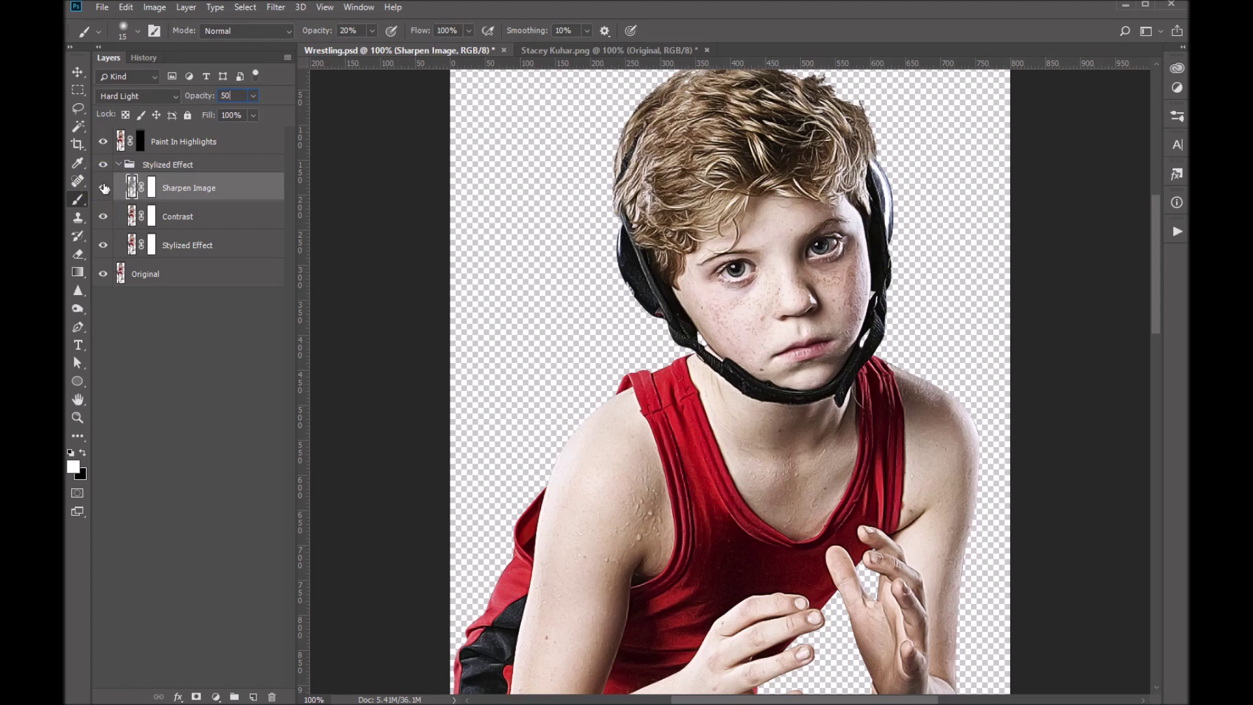
click(103, 188)
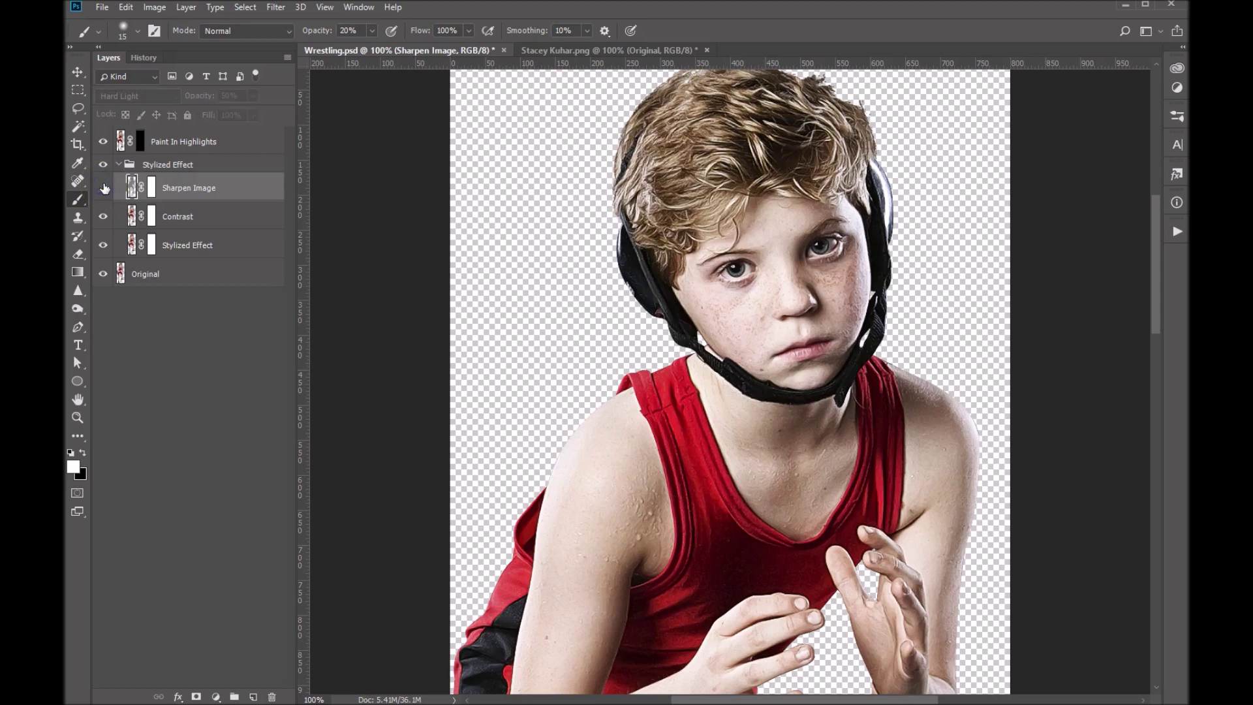
click(103, 188)
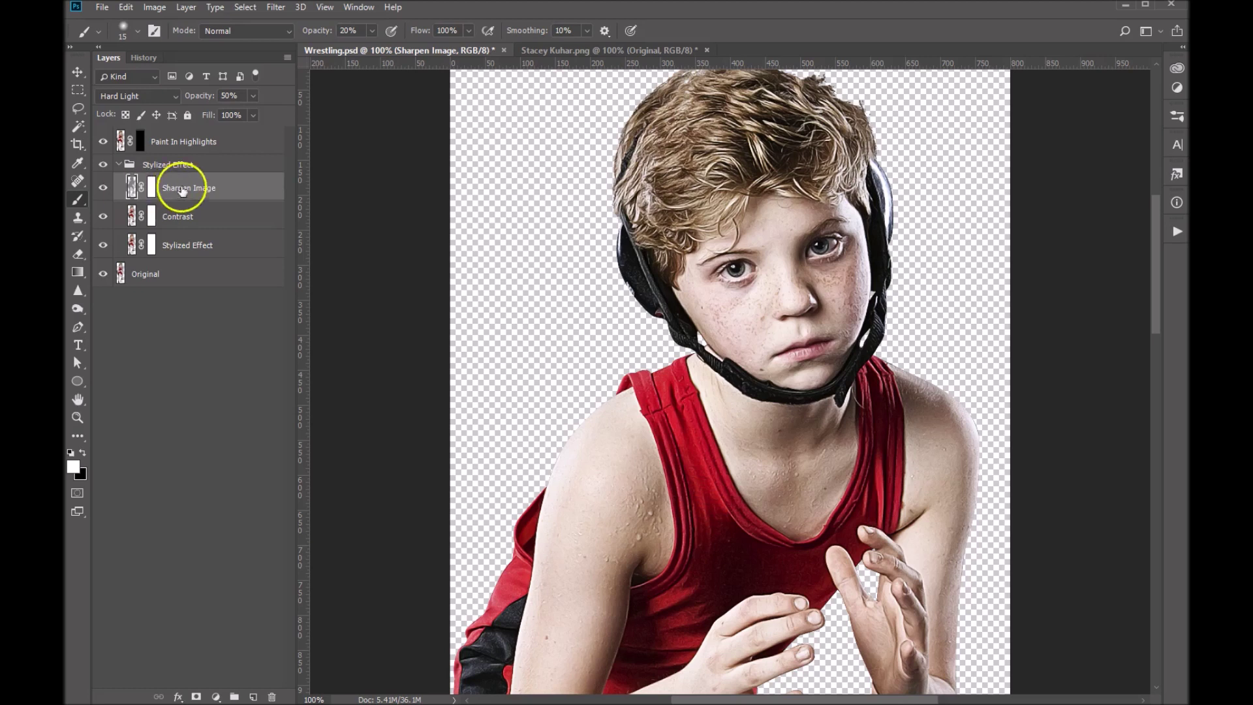
click(209, 188)
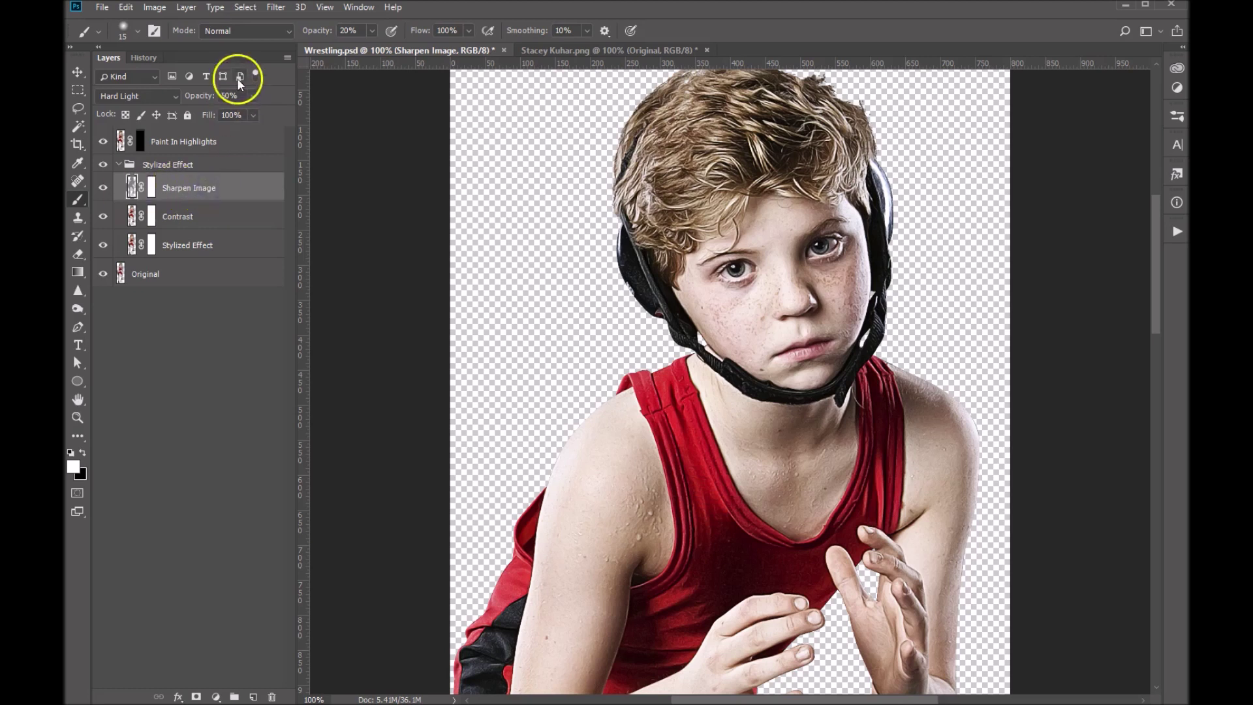
click(201, 93)
text(25)
key(Return)
click(434, 359)
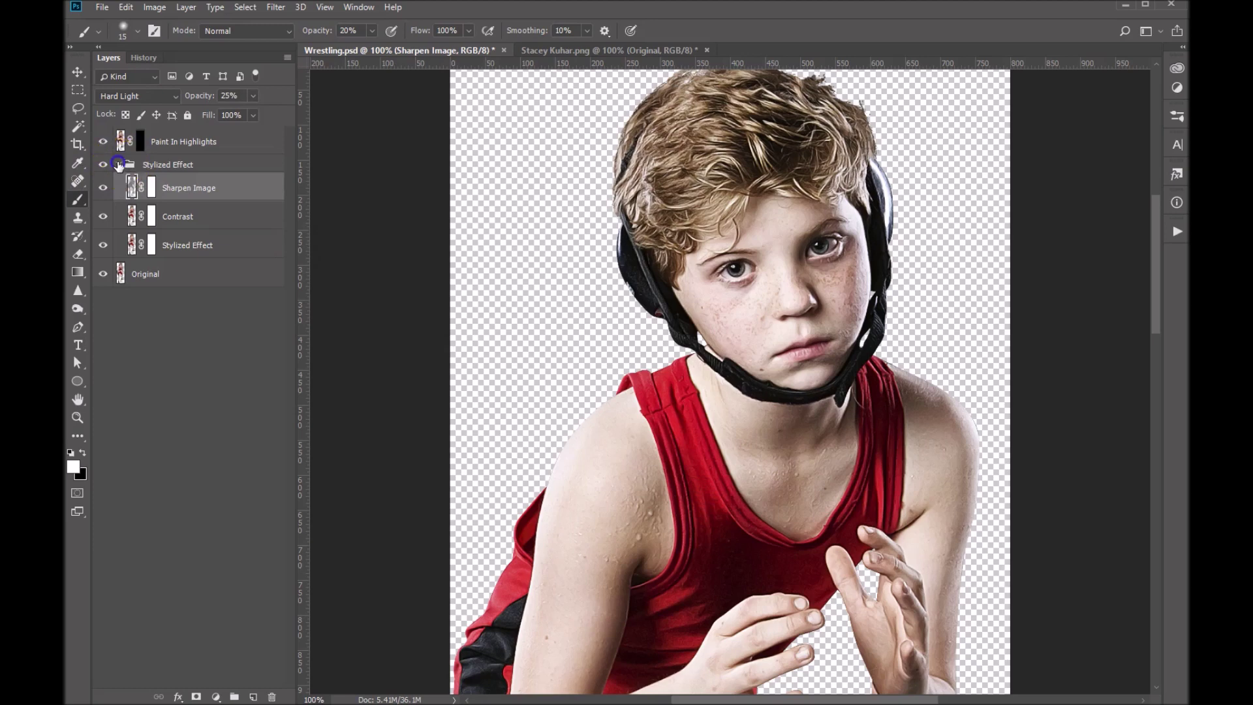
Collapse the Stylized Effect group and compare the photo with the whole group hidden and shown.
click(118, 165)
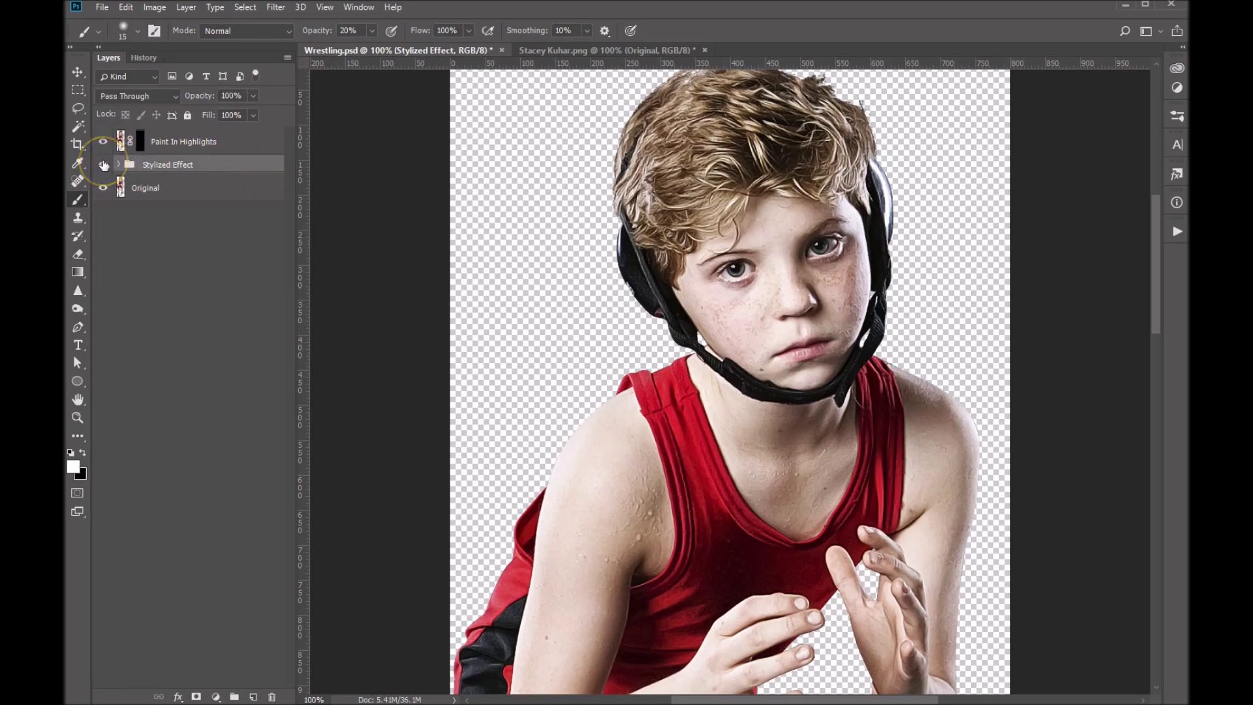
click(103, 165)
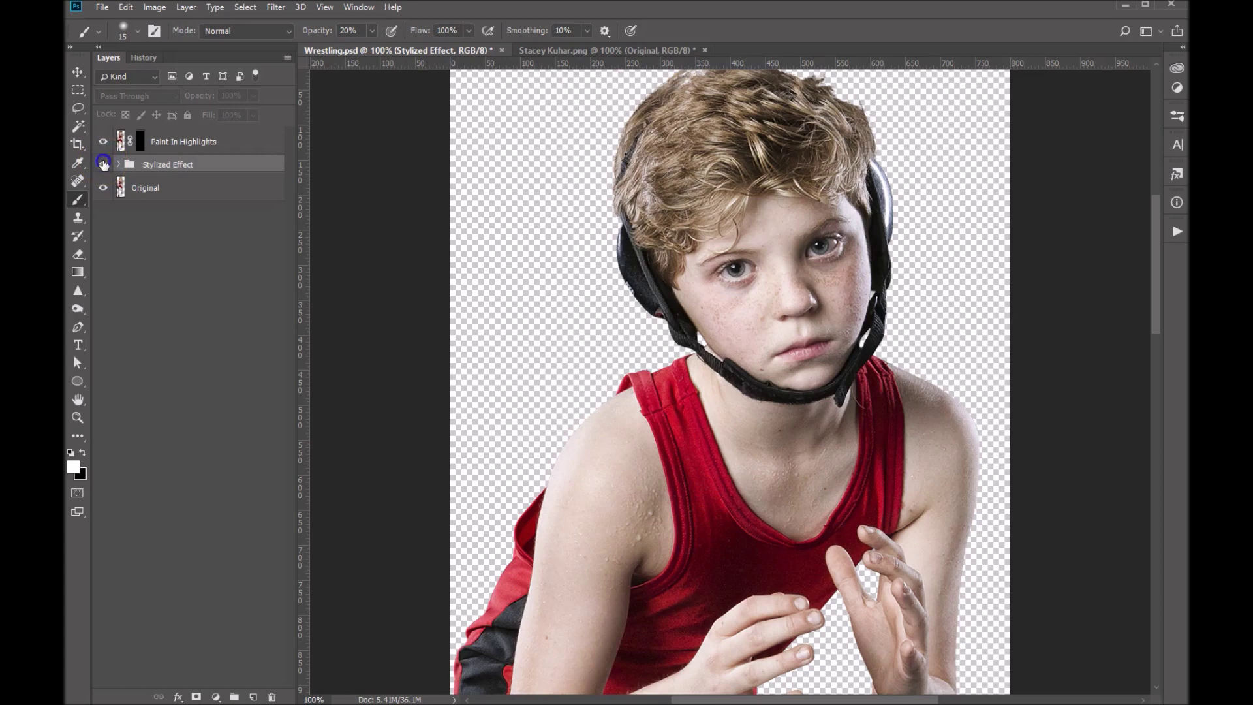
click(103, 164)
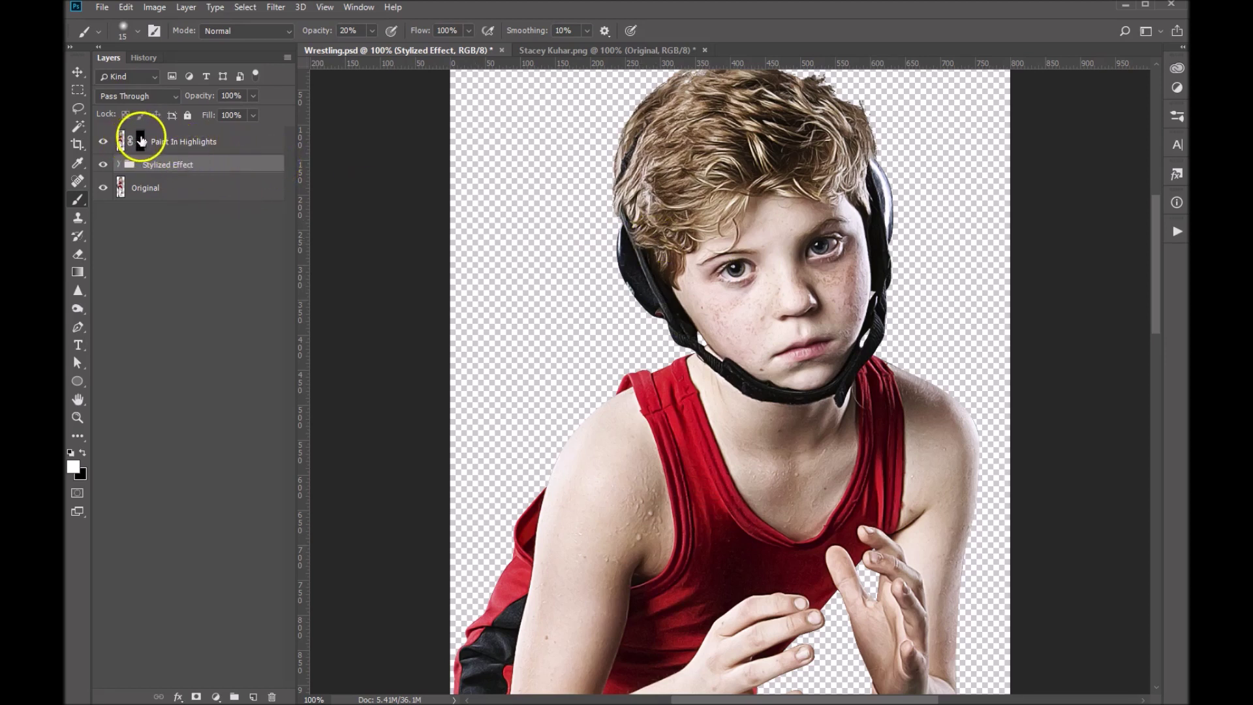
Target the Paint In Highlights layer mask with the Brush tool and check the soft round brush presets.
click(141, 140)
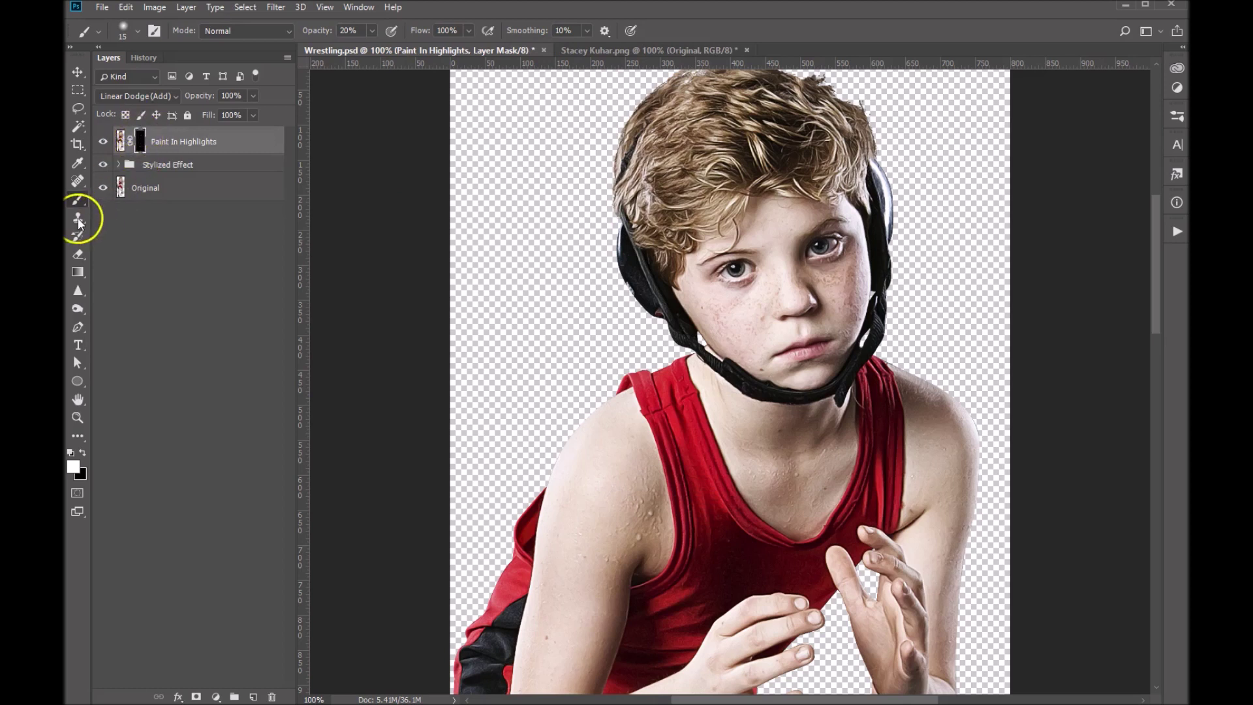
click(75, 199)
click(138, 32)
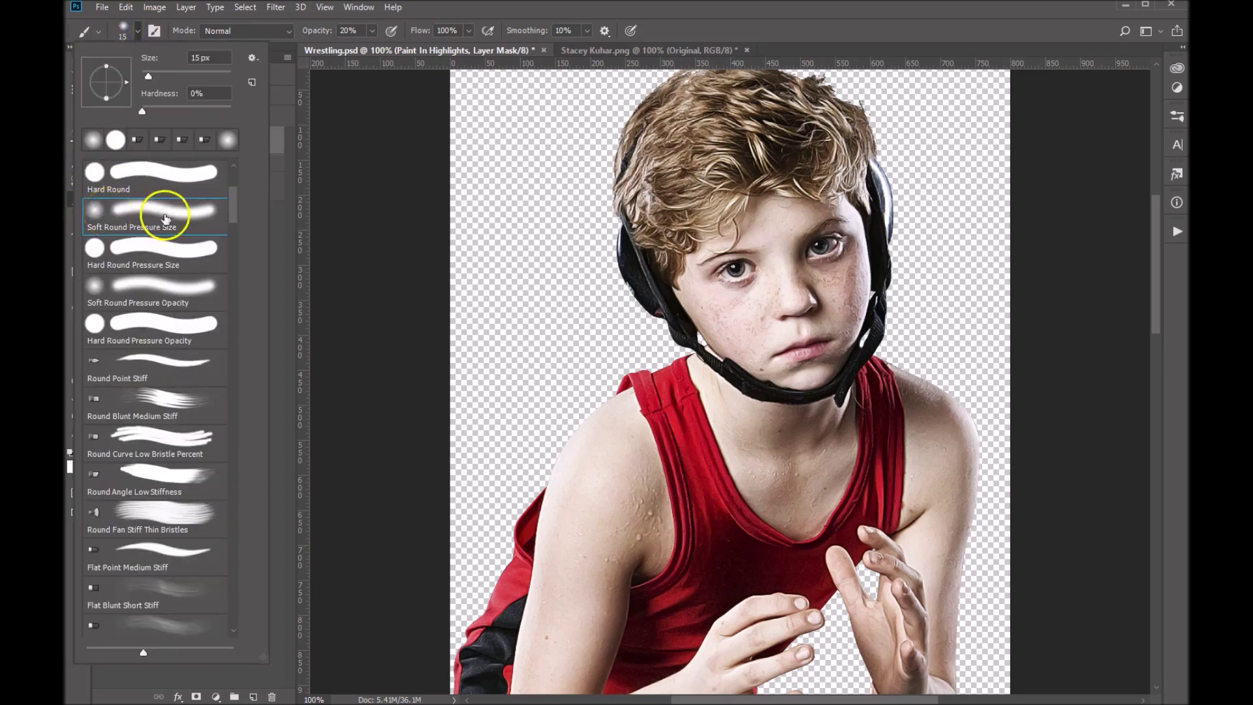
click(338, 266)
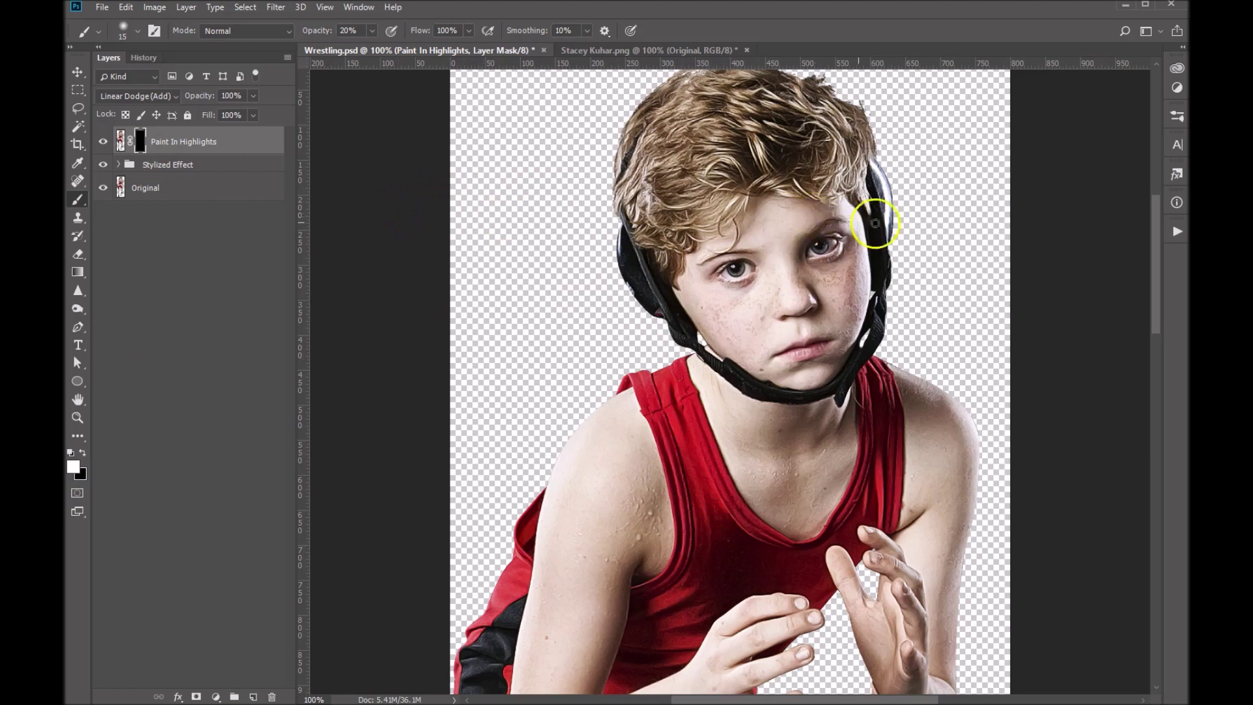
Reduce the brush size and paint highlights at 20% opacity into the iris of the eye nearer the image's right edge.
scroll(827, 244, up, 1)
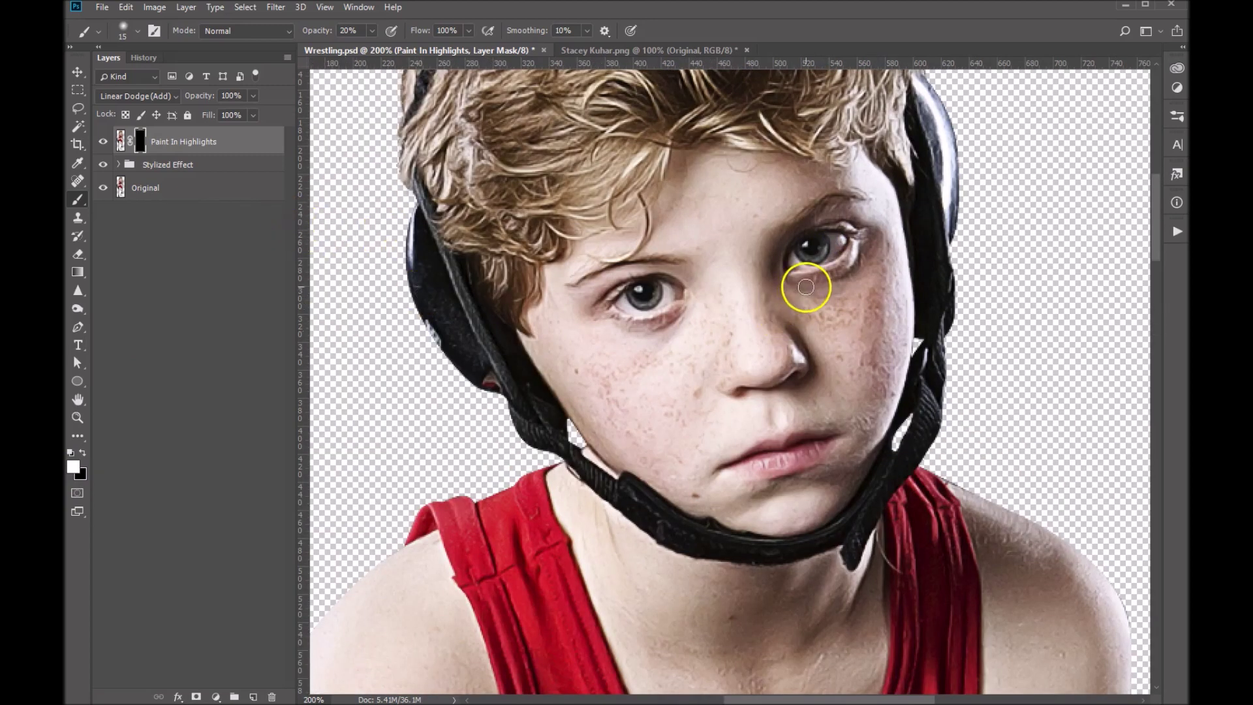
drag(805, 287, 819, 252)
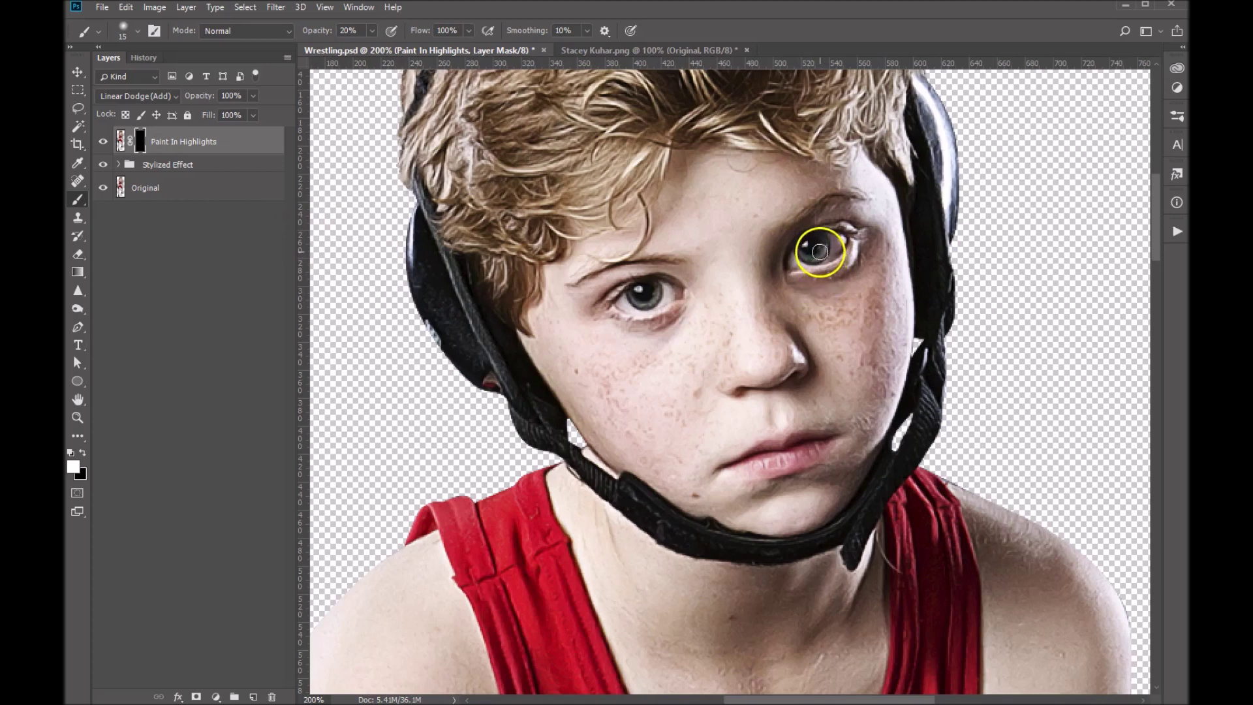
key(bracketleft)
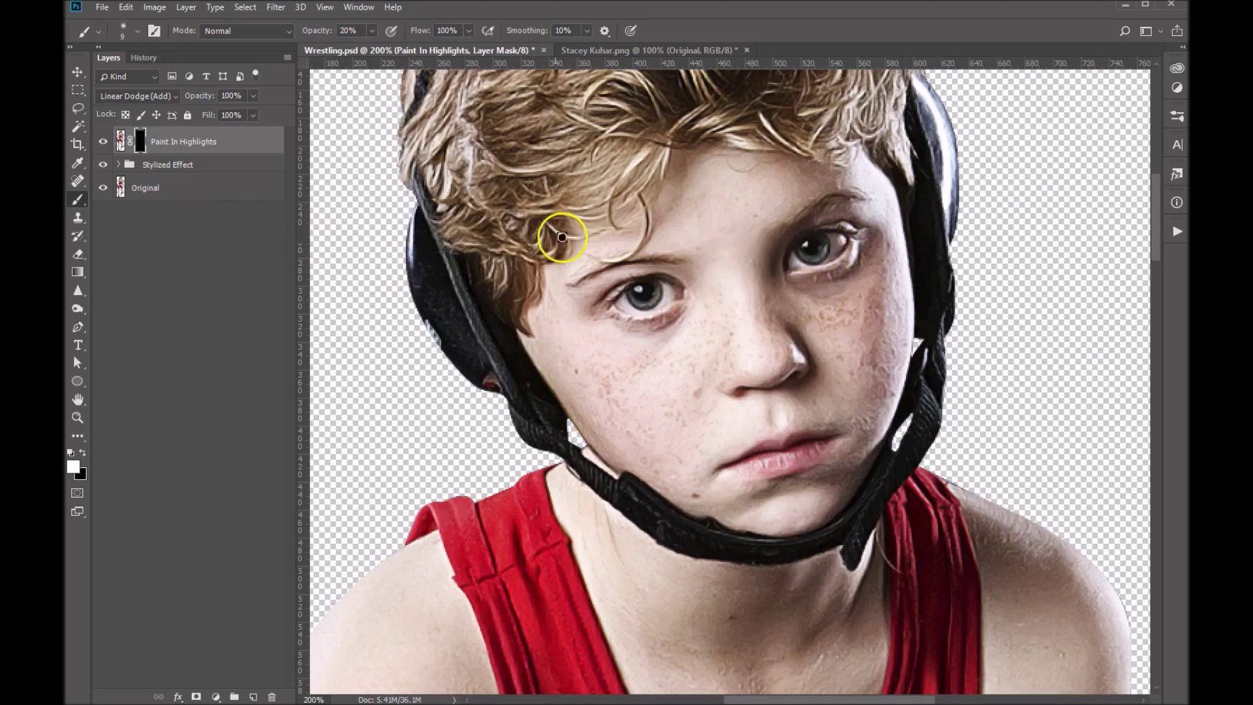
click(352, 30)
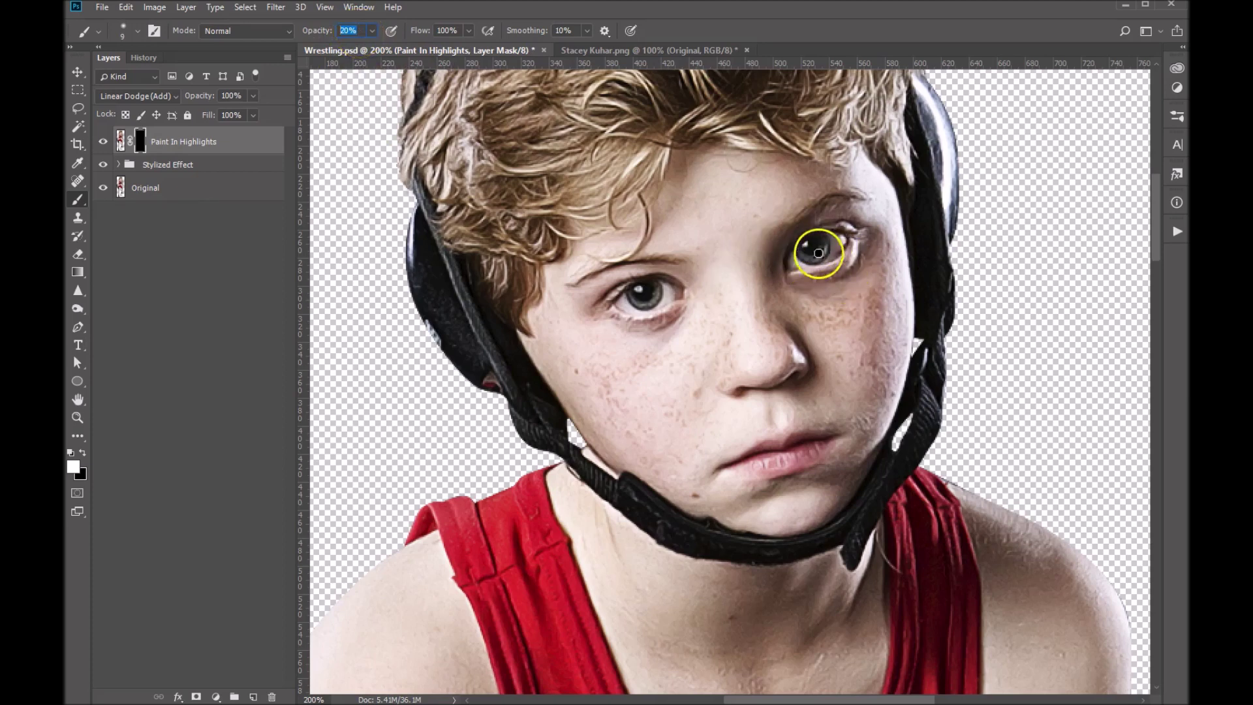
drag(814, 261, 826, 251)
drag(802, 256, 807, 258)
drag(825, 252, 821, 255)
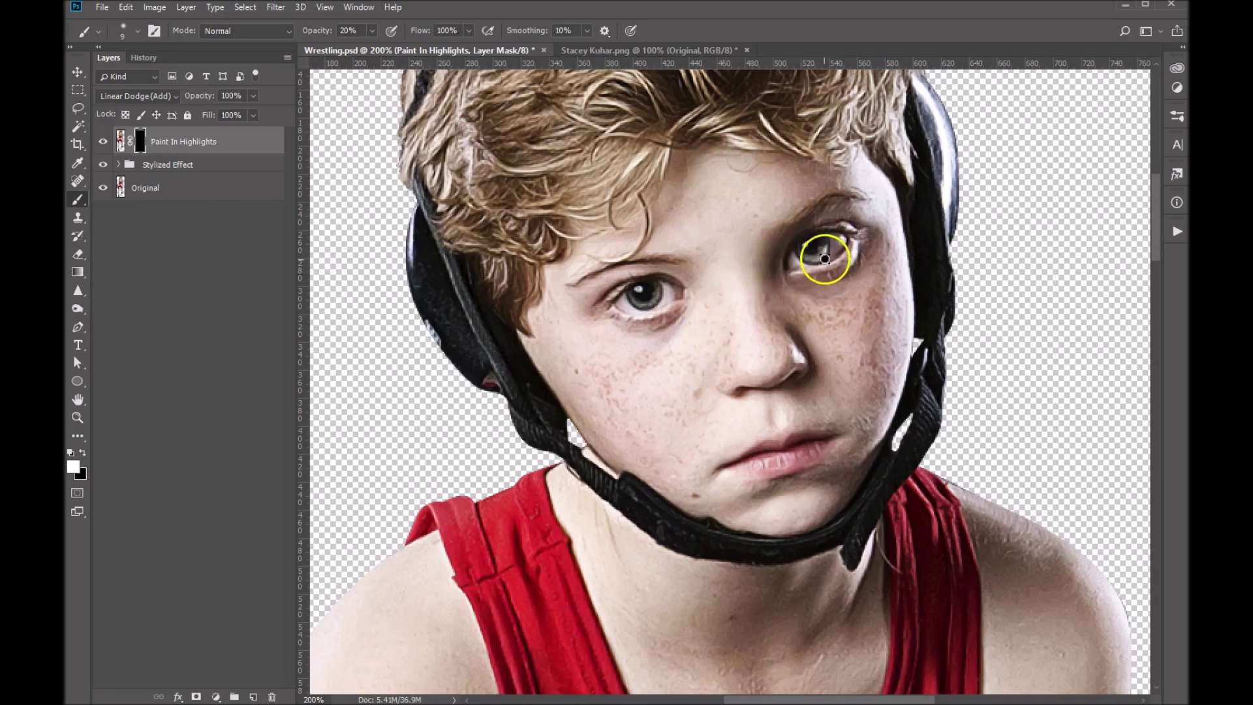
drag(823, 254, 808, 246)
click(806, 247)
Brush highlights onto the iris of the eye nearer the image's left edge with repeated short dabs.
mouse_move(805, 247)
mouse_down()
mouse_move(622, 274)
mouse_move(665, 267)
mouse_move(649, 325)
mouse_move(791, 257)
mouse_move(813, 263)
mouse_move(643, 304)
mouse_up()
click(652, 302)
click(639, 308)
click(651, 305)
click(651, 303)
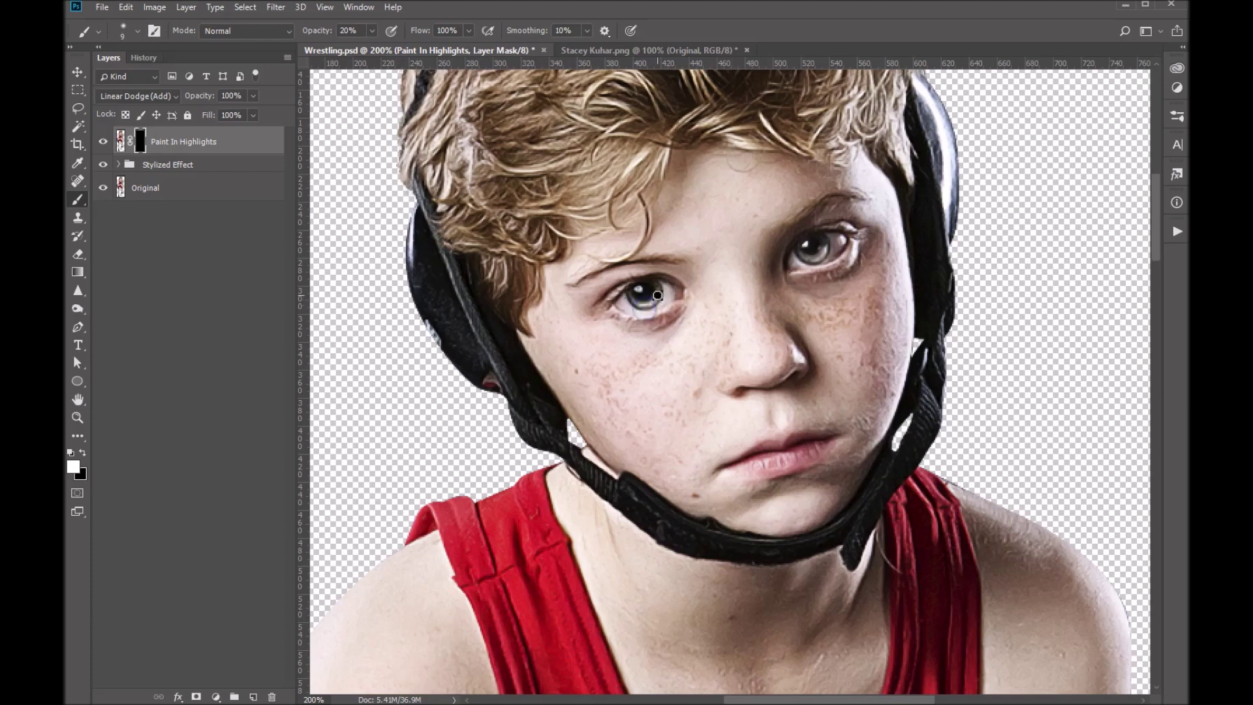
click(651, 304)
click(651, 305)
click(638, 288)
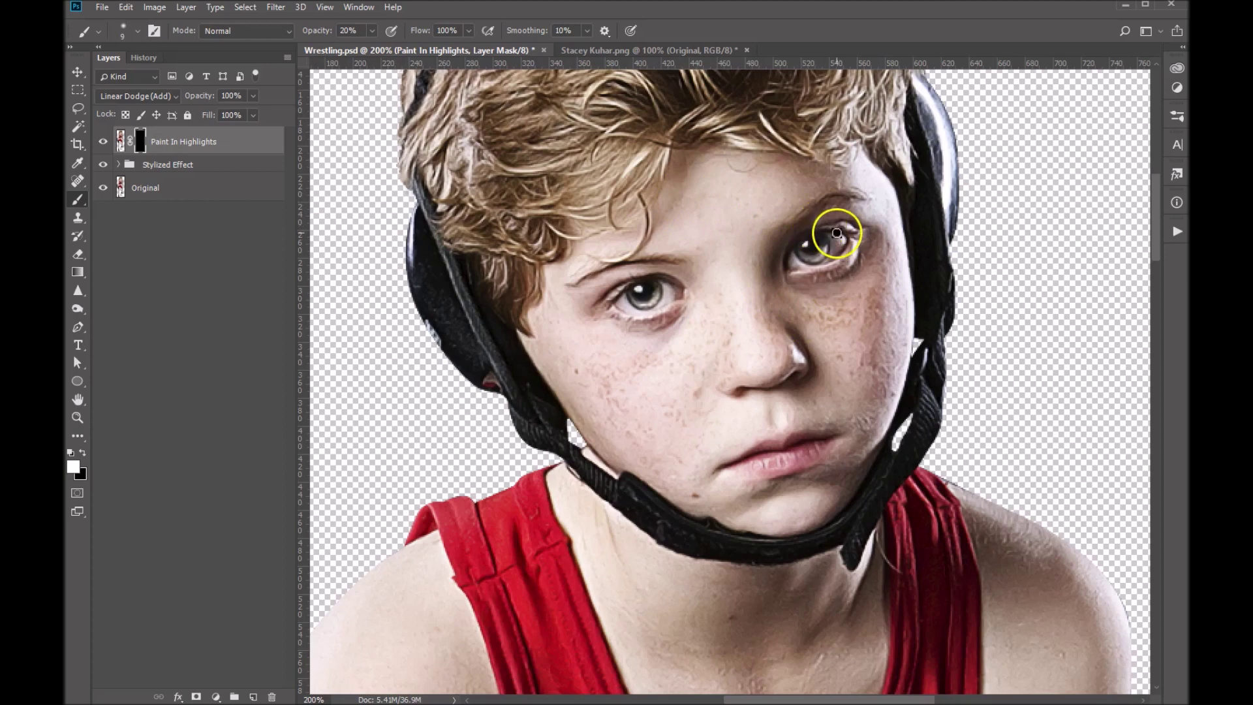
Enlarge the brush to 20 px and sweep highlights across both eyes.
mouse_move(837, 233)
mouse_down()
mouse_move(819, 238)
mouse_move(833, 246)
mouse_up()
key(bracketright)
key(bracketright)
key(bracketright)
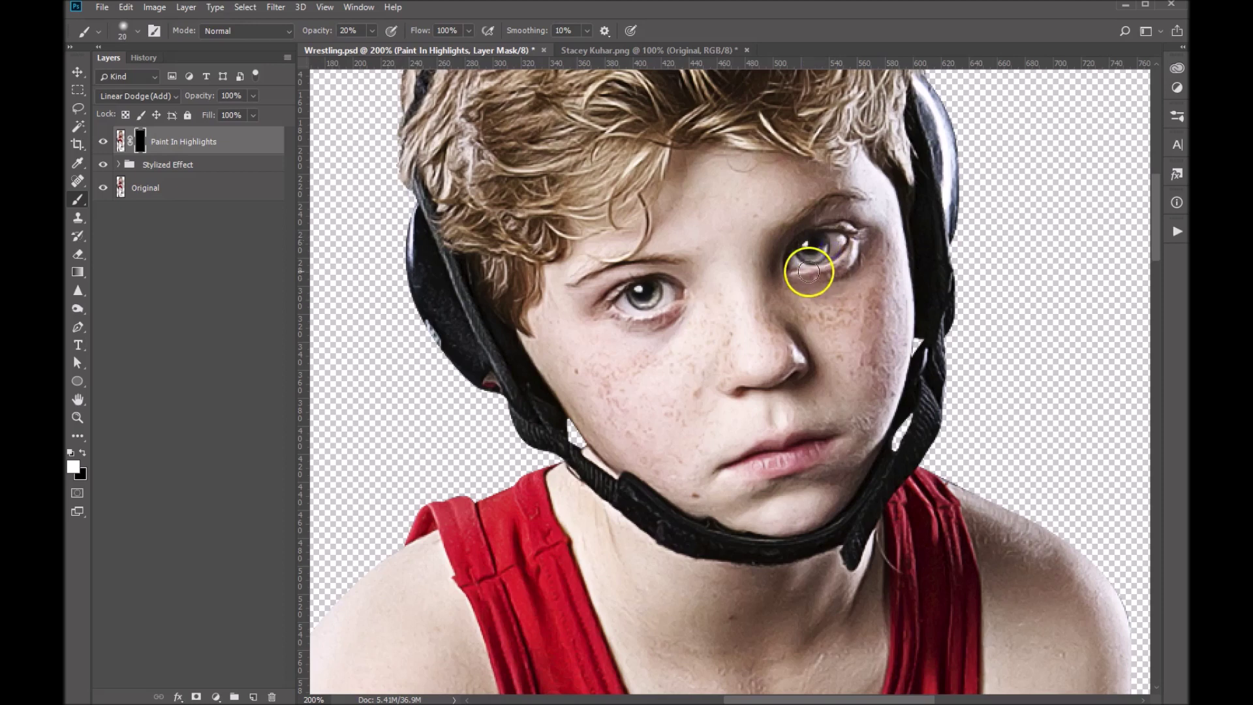
drag(669, 289, 626, 299)
drag(786, 274, 828, 257)
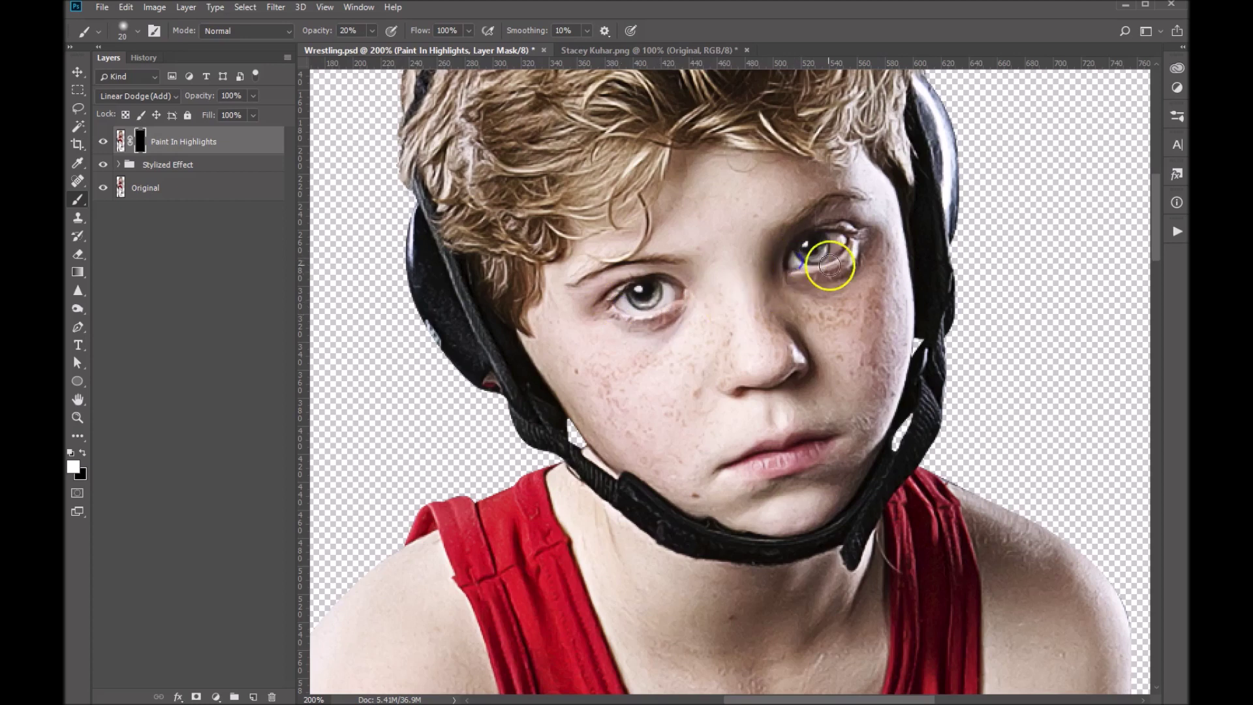
Compare the portrait with the Paint In Highlights layer hidden and shown.
alt+click(704, 248)
alt+click(704, 248)
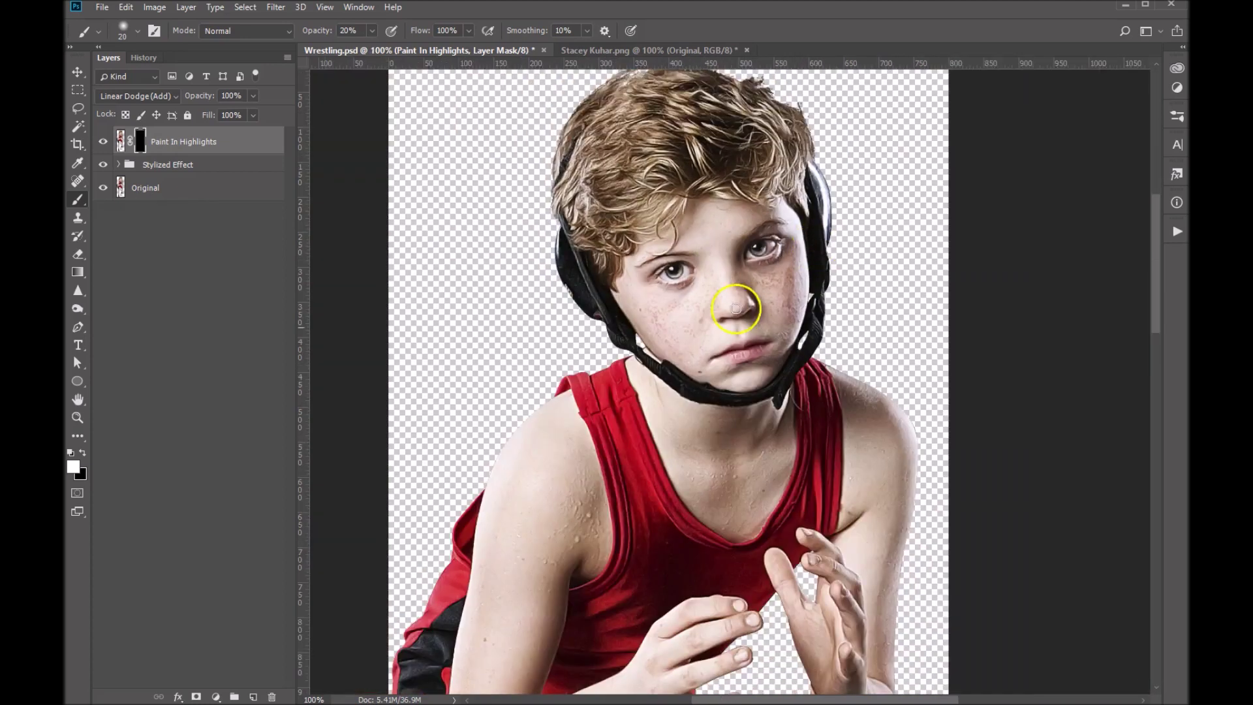
click(105, 143)
click(104, 142)
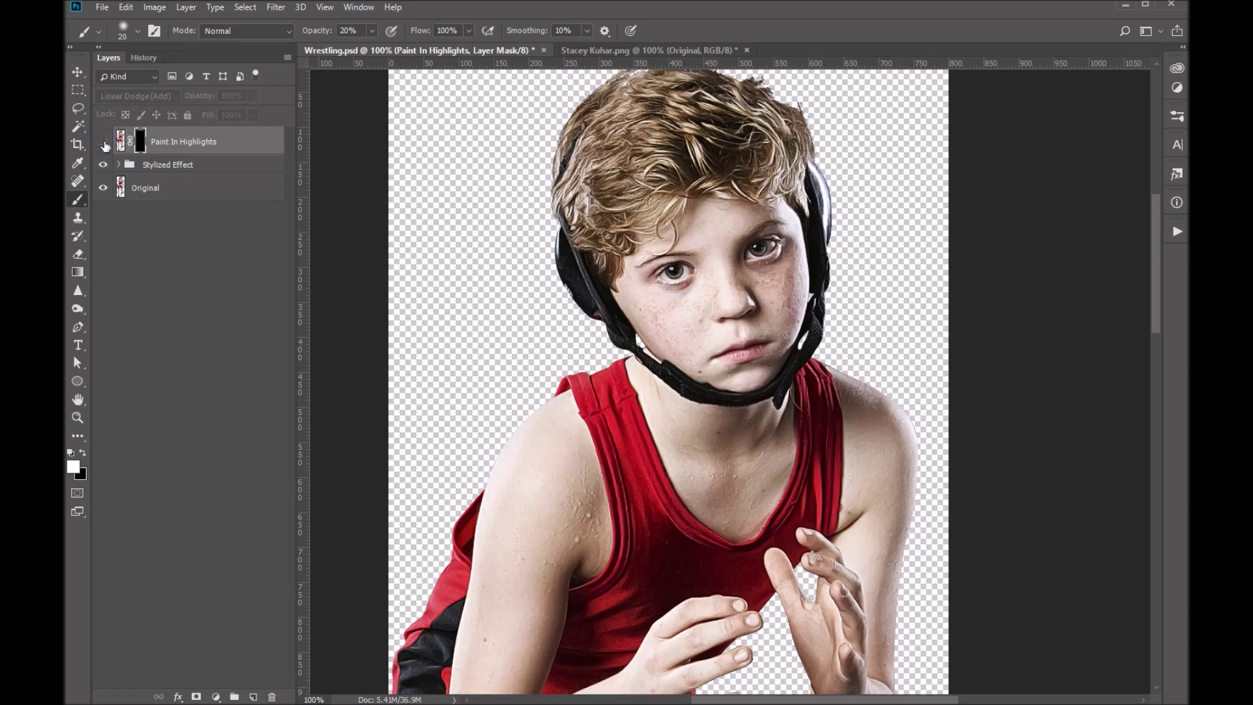
click(104, 142)
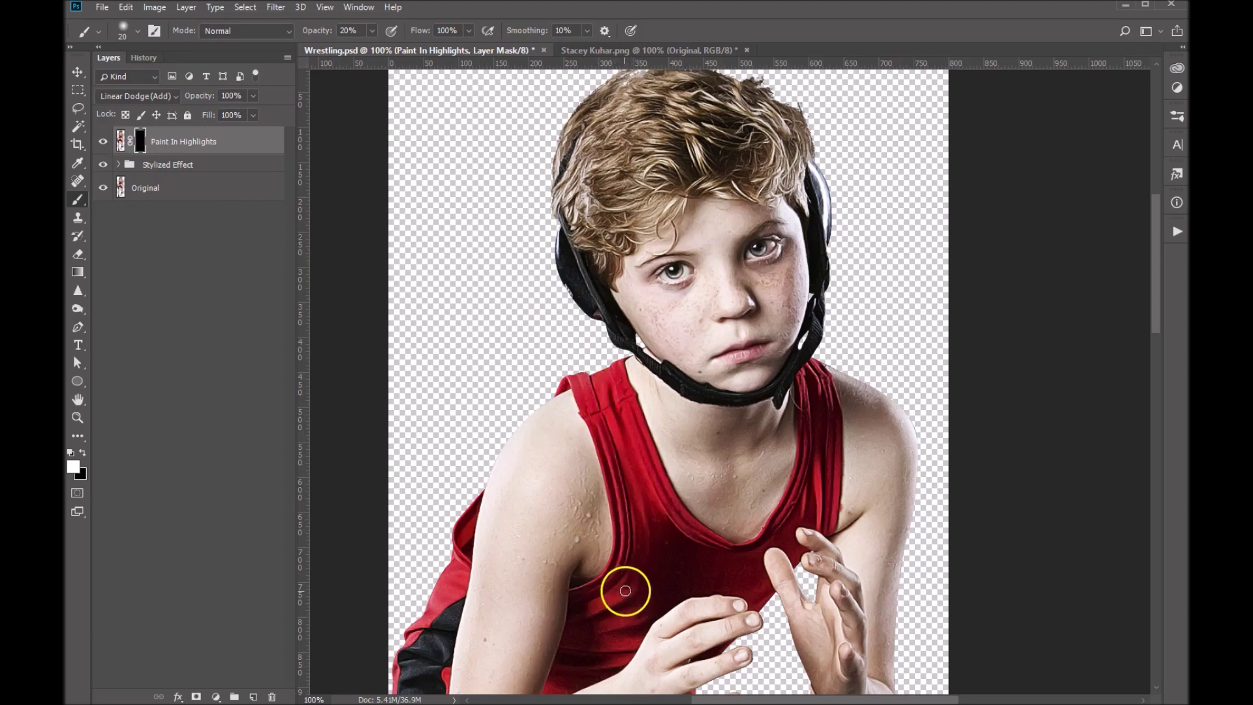
Brush highlights over the dark chest areas of the red singlet on the Paint In Highlights mask.
mouse_move(639, 577)
mouse_down()
mouse_move(612, 599)
mouse_move(626, 576)
mouse_move(606, 598)
mouse_move(628, 566)
mouse_move(591, 612)
mouse_up()
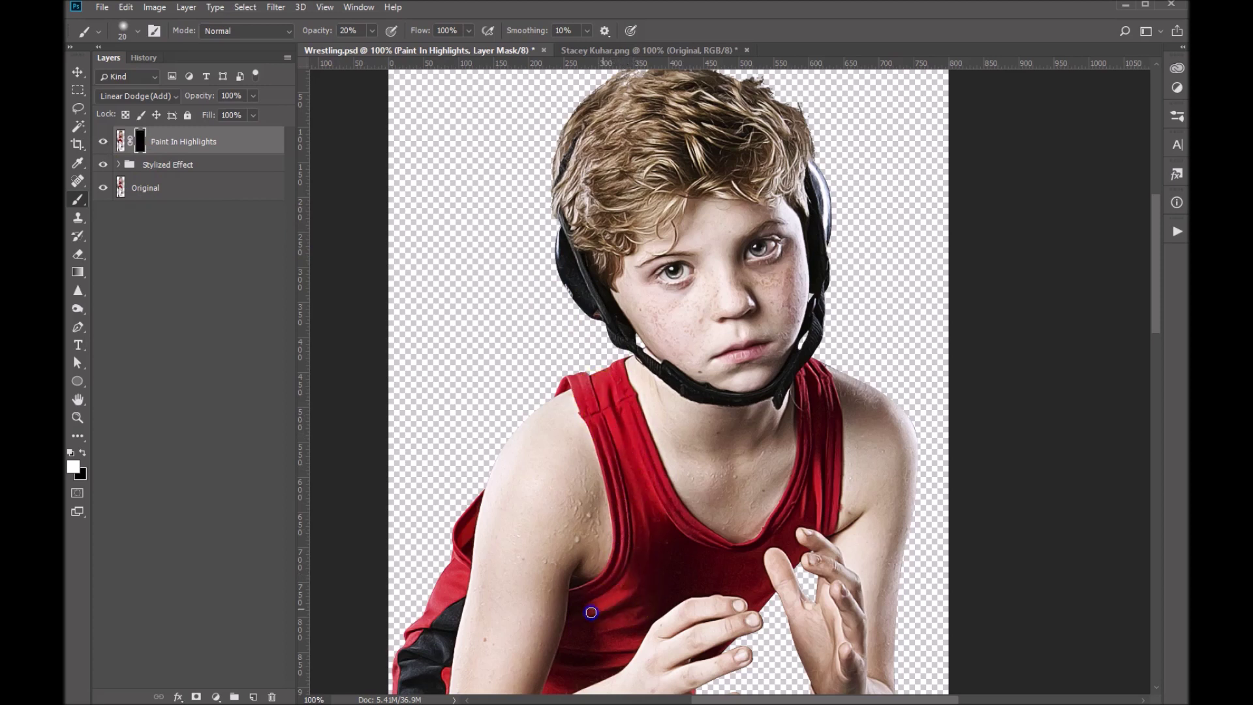
mouse_move(815, 484)
mouse_down()
mouse_move(808, 467)
mouse_move(807, 484)
mouse_up()
drag(791, 530, 729, 570)
Enlarge the brush to 100 px and paint highlights into the shadowed wrist and forearm below the raised open hand.
ctrl+alt+click(690, 585)
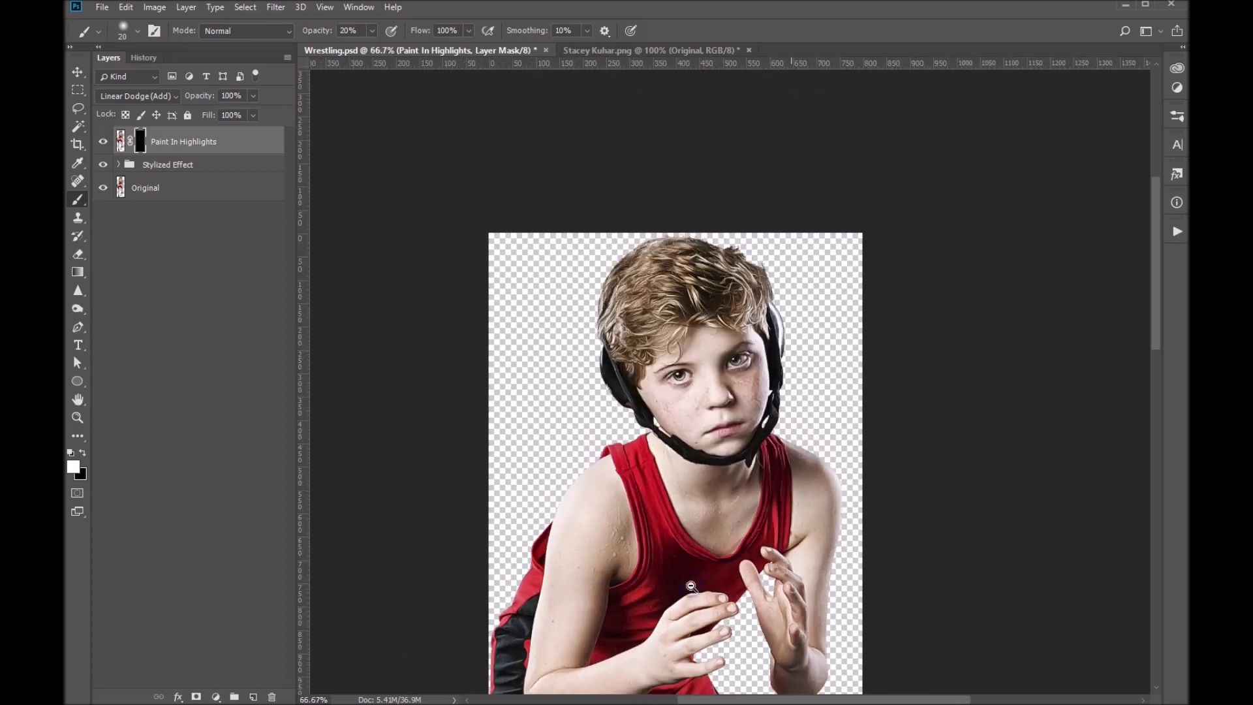
mouse_move(722, 578)
mouse_down()
mouse_move(713, 440)
mouse_move(792, 499)
mouse_move(797, 523)
mouse_up()
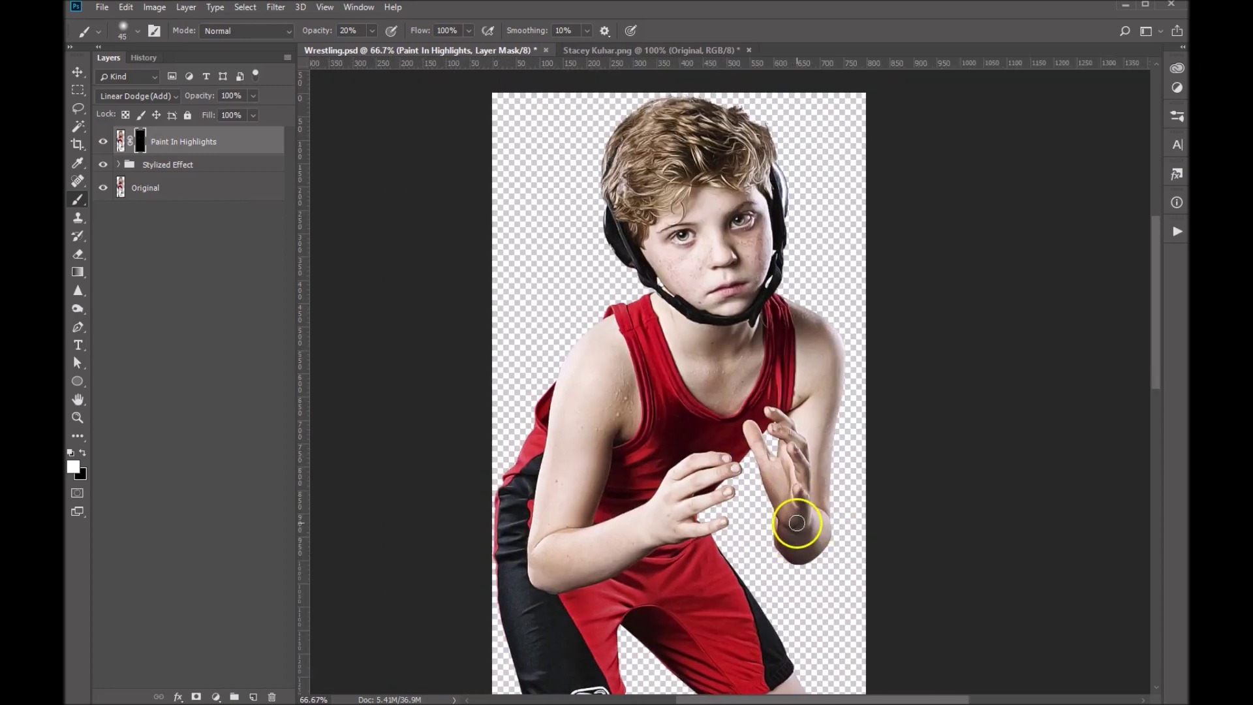
key(bracketright)
key(bracketright)
key(bracketright)
key(bracketright)
key(bracketright)
key(bracketright)
mouse_move(797, 525)
mouse_down()
mouse_move(790, 471)
mouse_move(792, 537)
mouse_move(787, 457)
mouse_move(788, 533)
mouse_move(806, 522)
mouse_up()
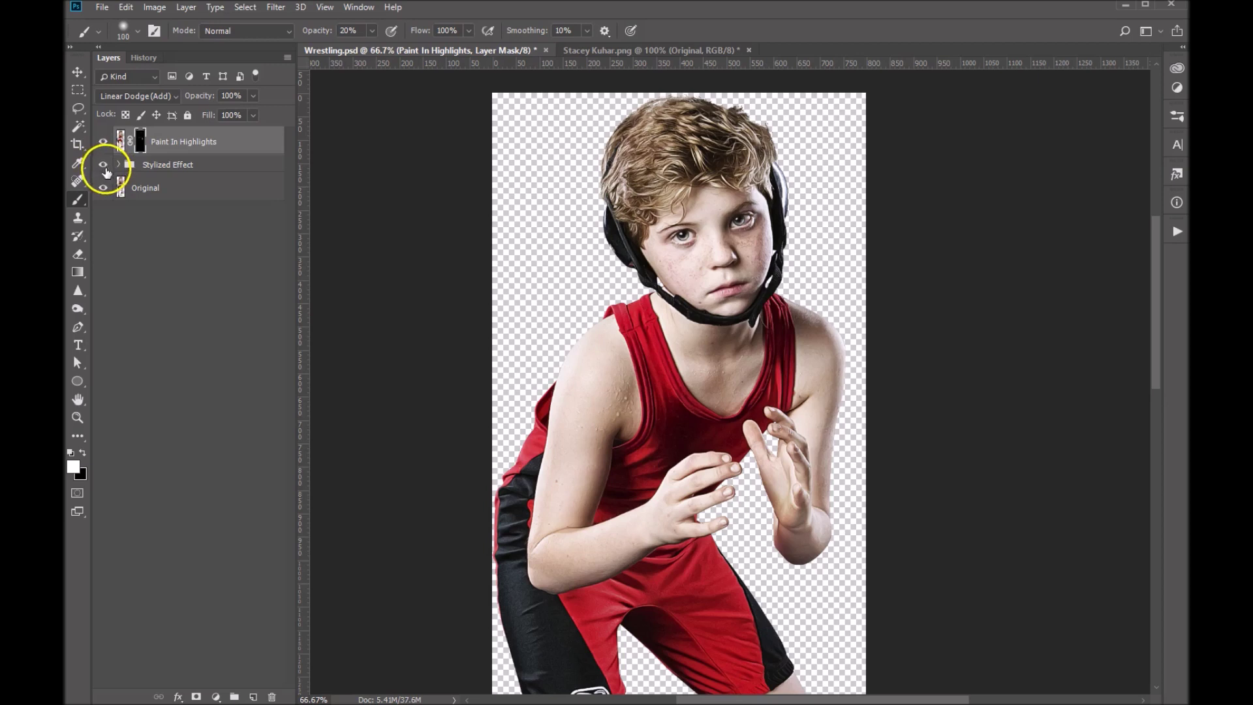
Set the Stylized Effect group's opacity to 75%.
click(201, 168)
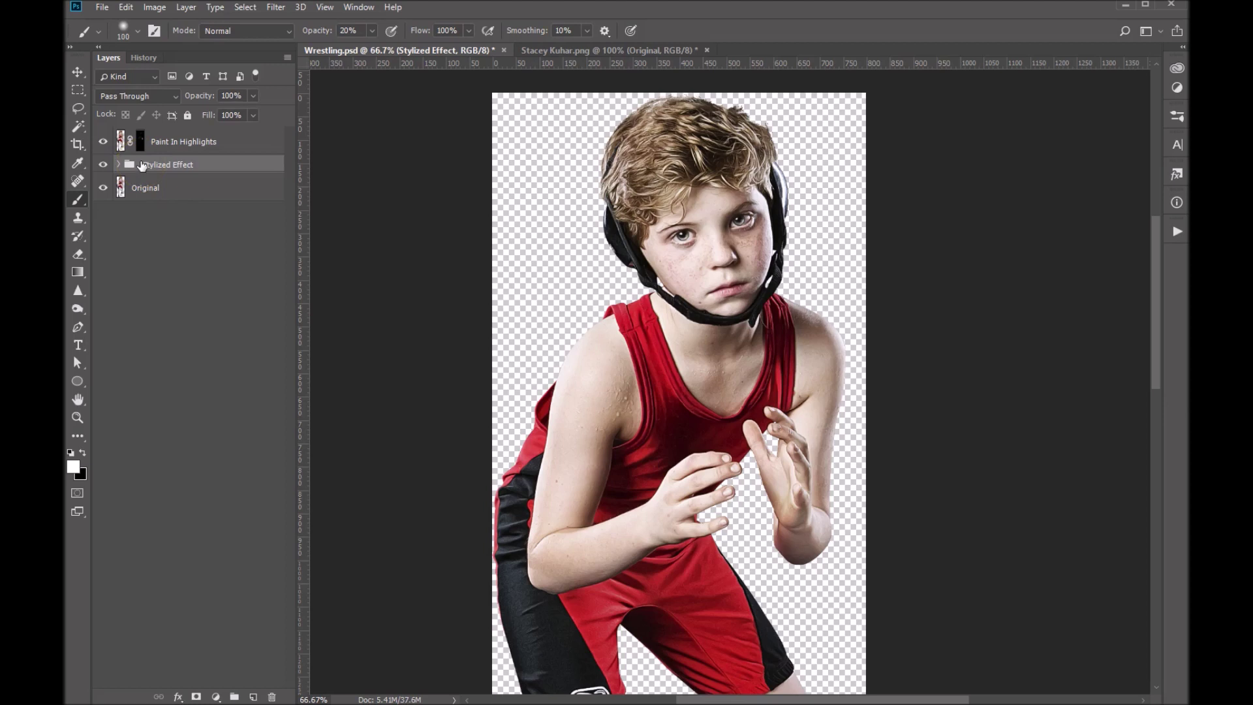
click(253, 115)
click(210, 95)
text(75)
Compare the portrait with the Stylized Effect group and Paint In Highlights layer both hidden and both shown.
ctrl+click(706, 258)
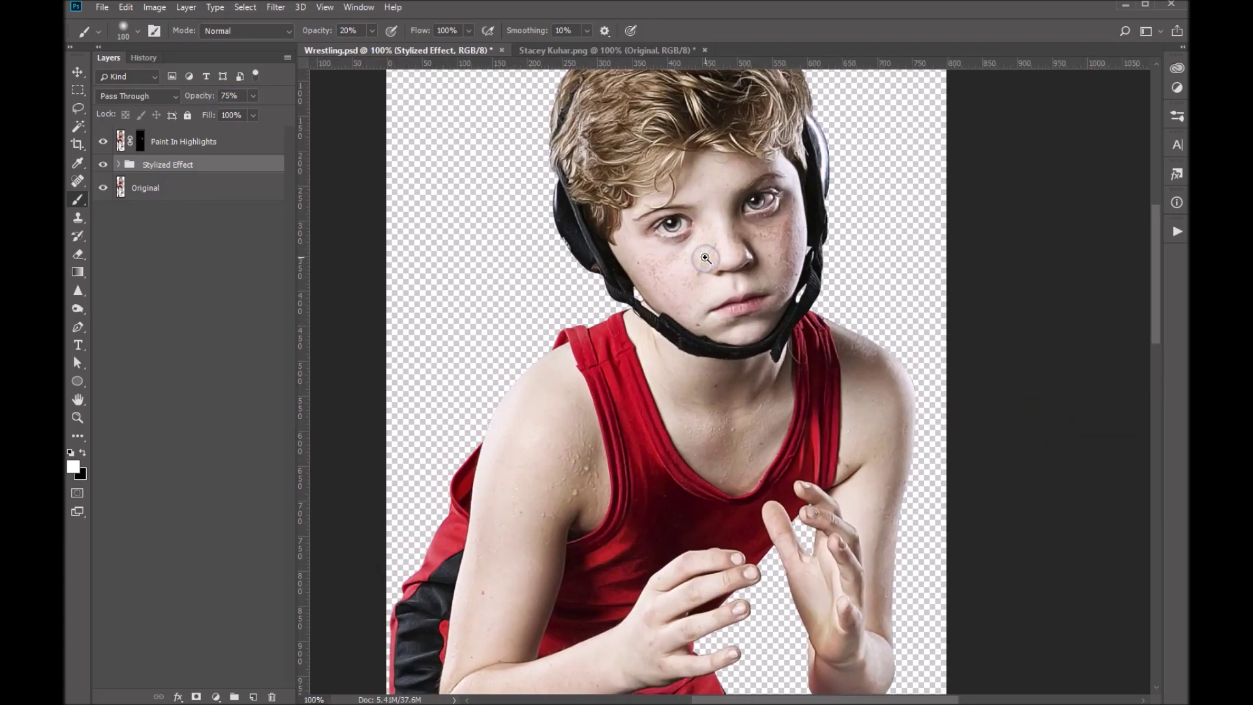
drag(713, 263, 698, 313)
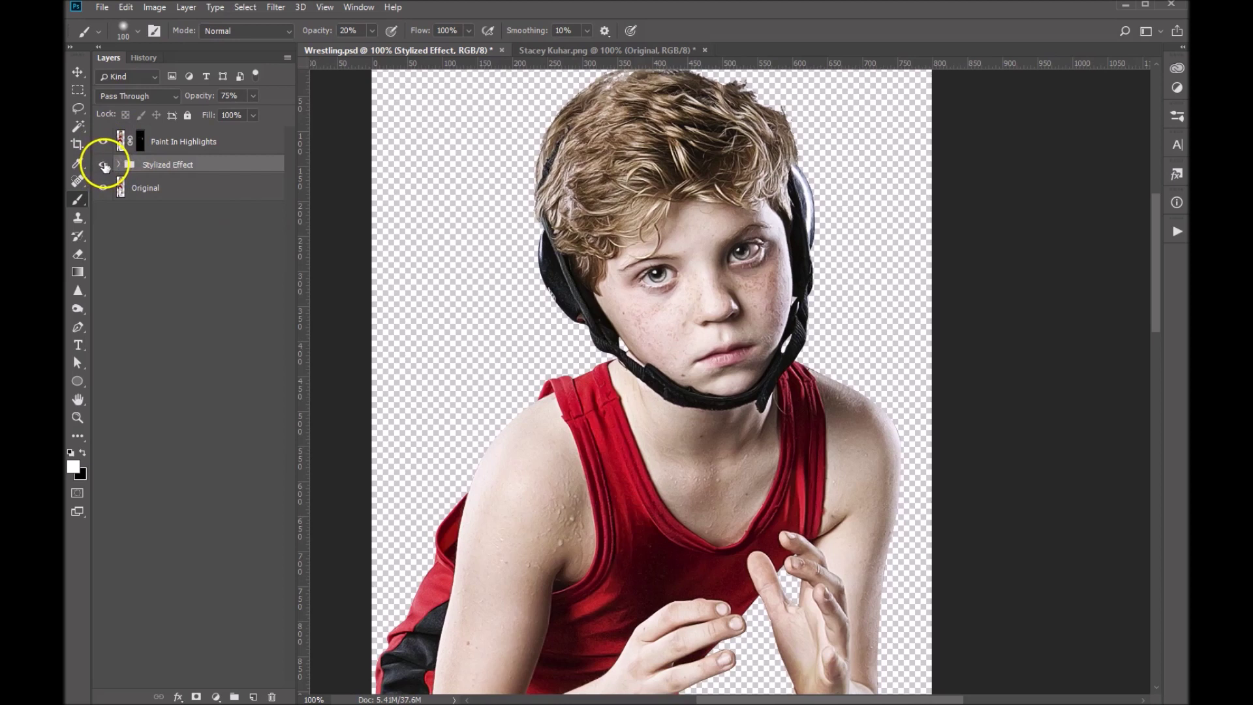
click(104, 158)
click(103, 143)
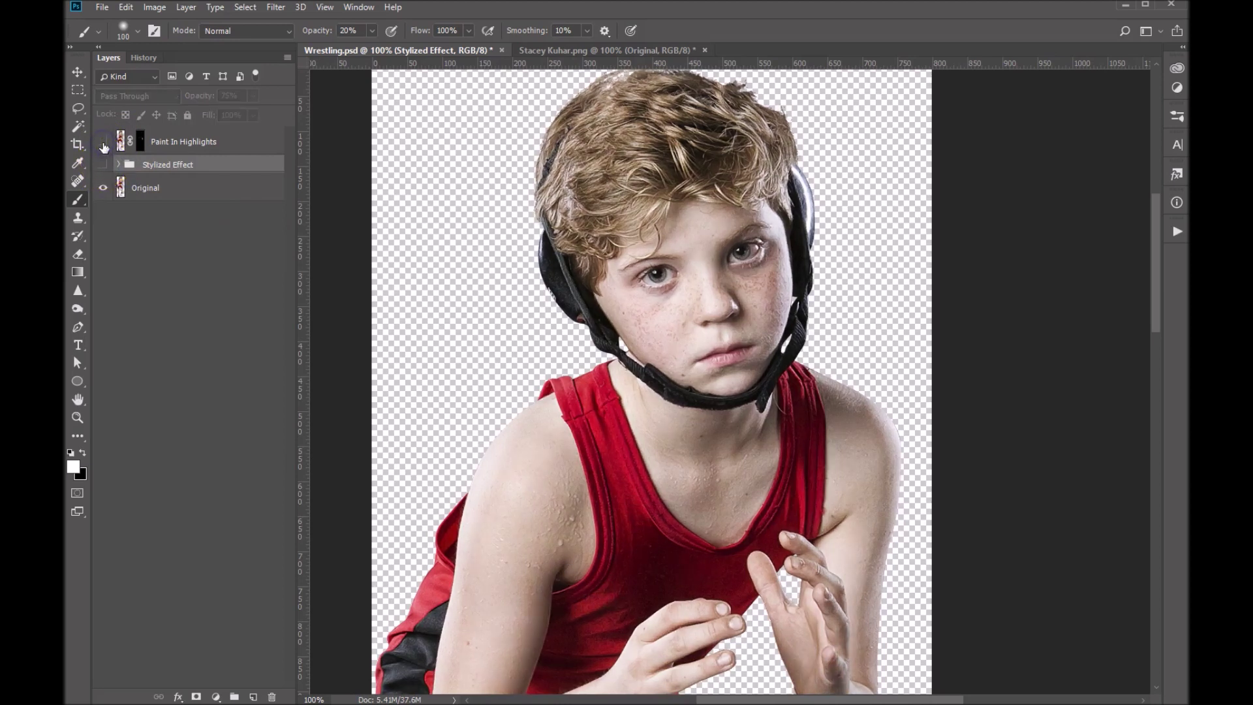
click(103, 164)
click(101, 145)
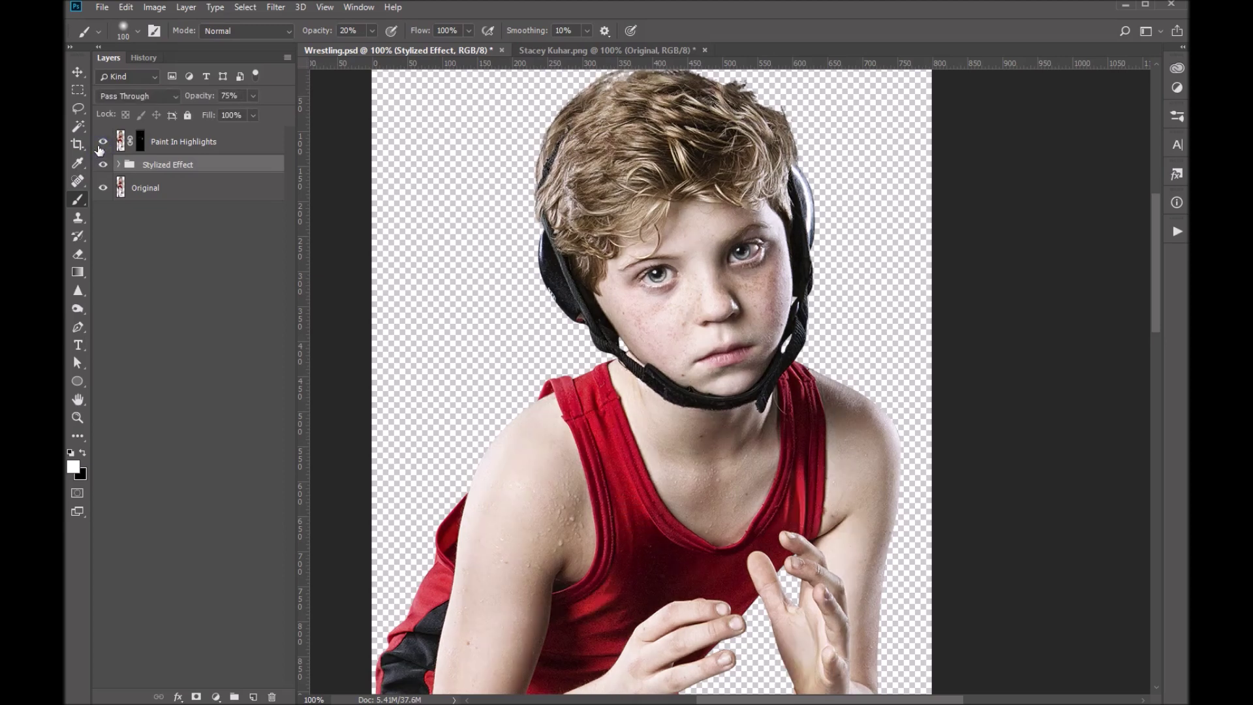